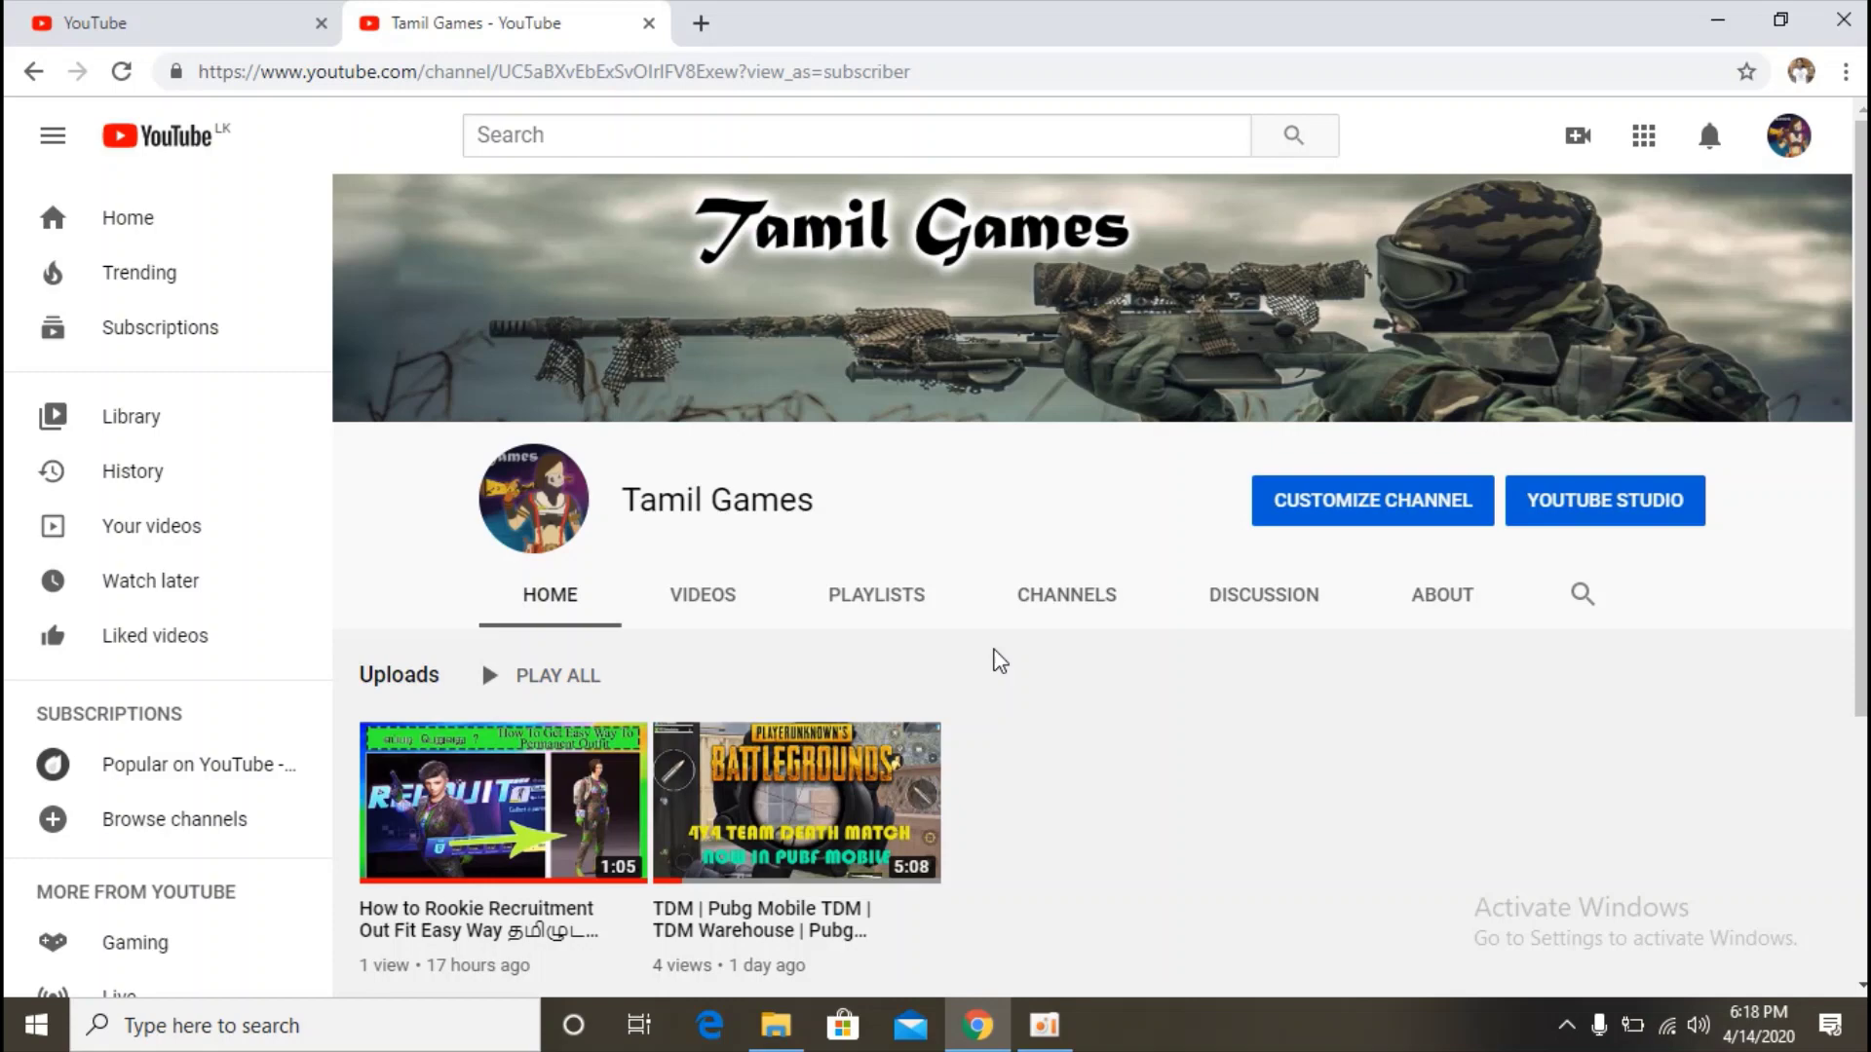
{"action": "scroll", "coordinate": [622, 596], "scroll_direction": "down", "scroll_amount": 2}
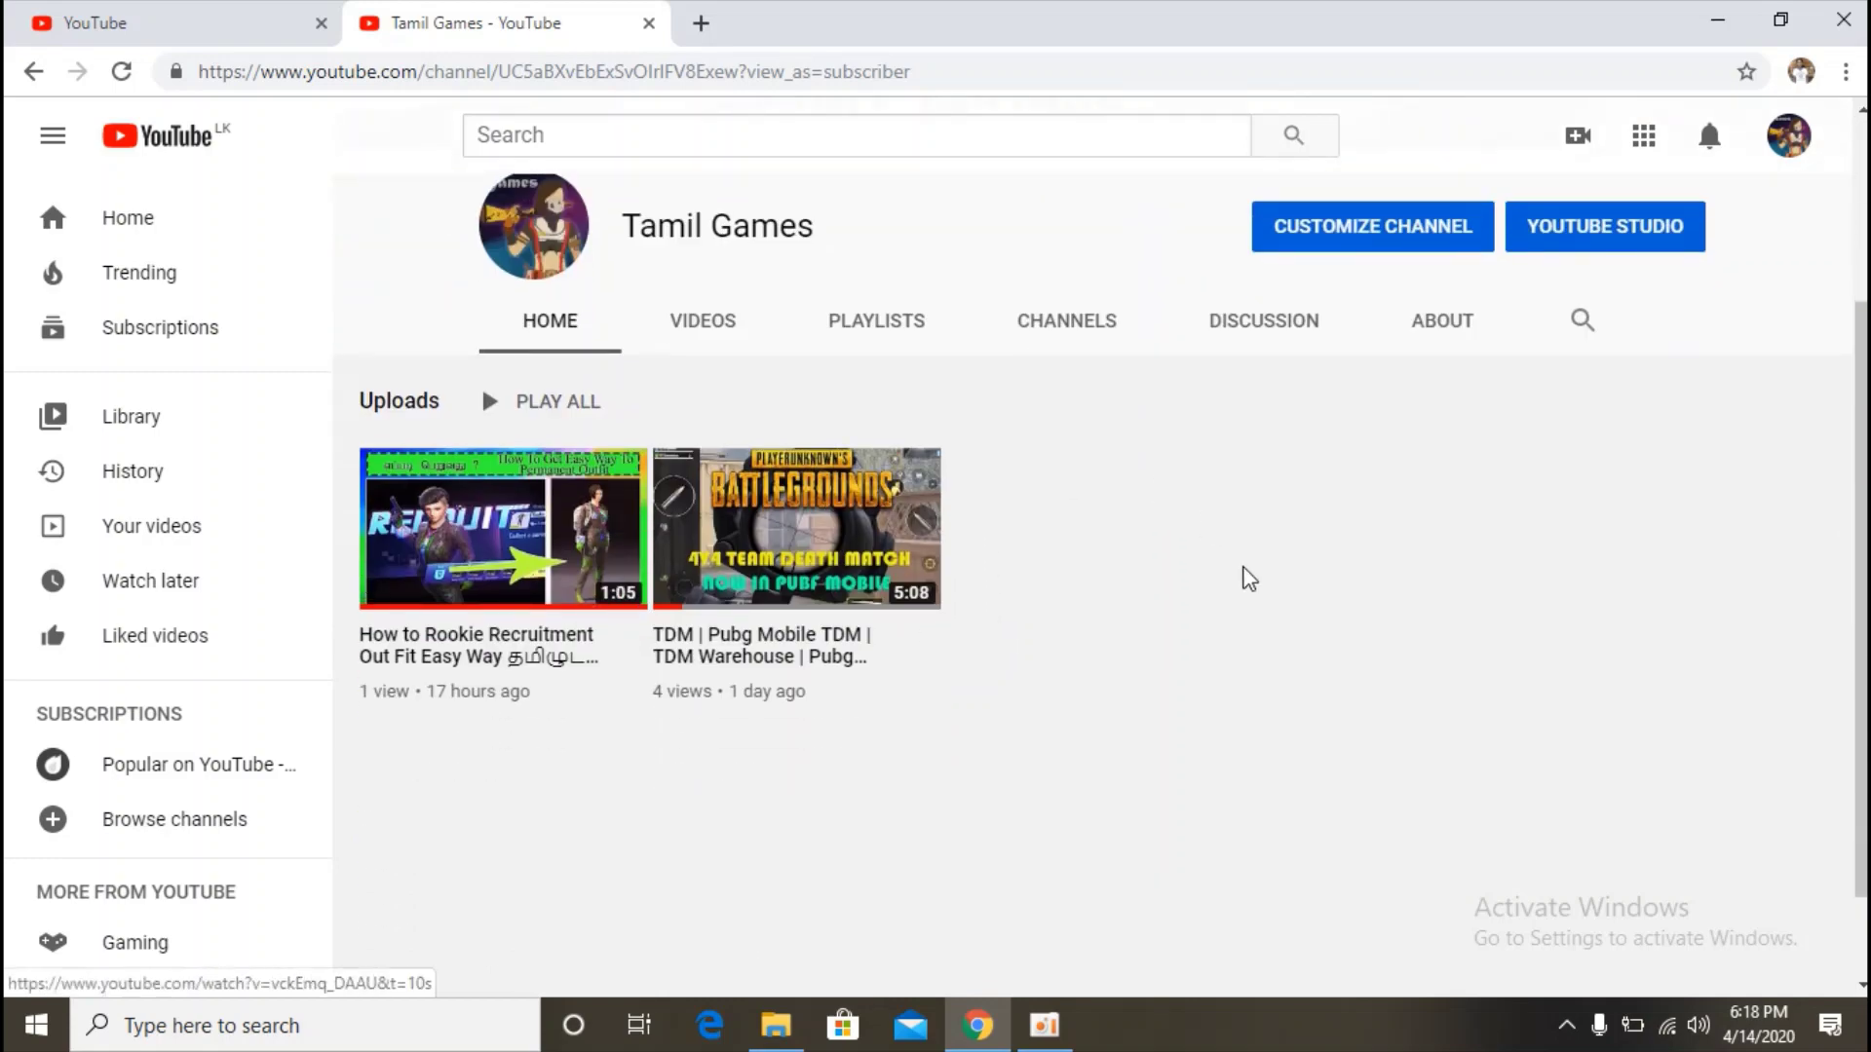
{"action": "scroll", "coordinate": [1242, 576], "scroll_direction": "up", "scroll_amount": 2}
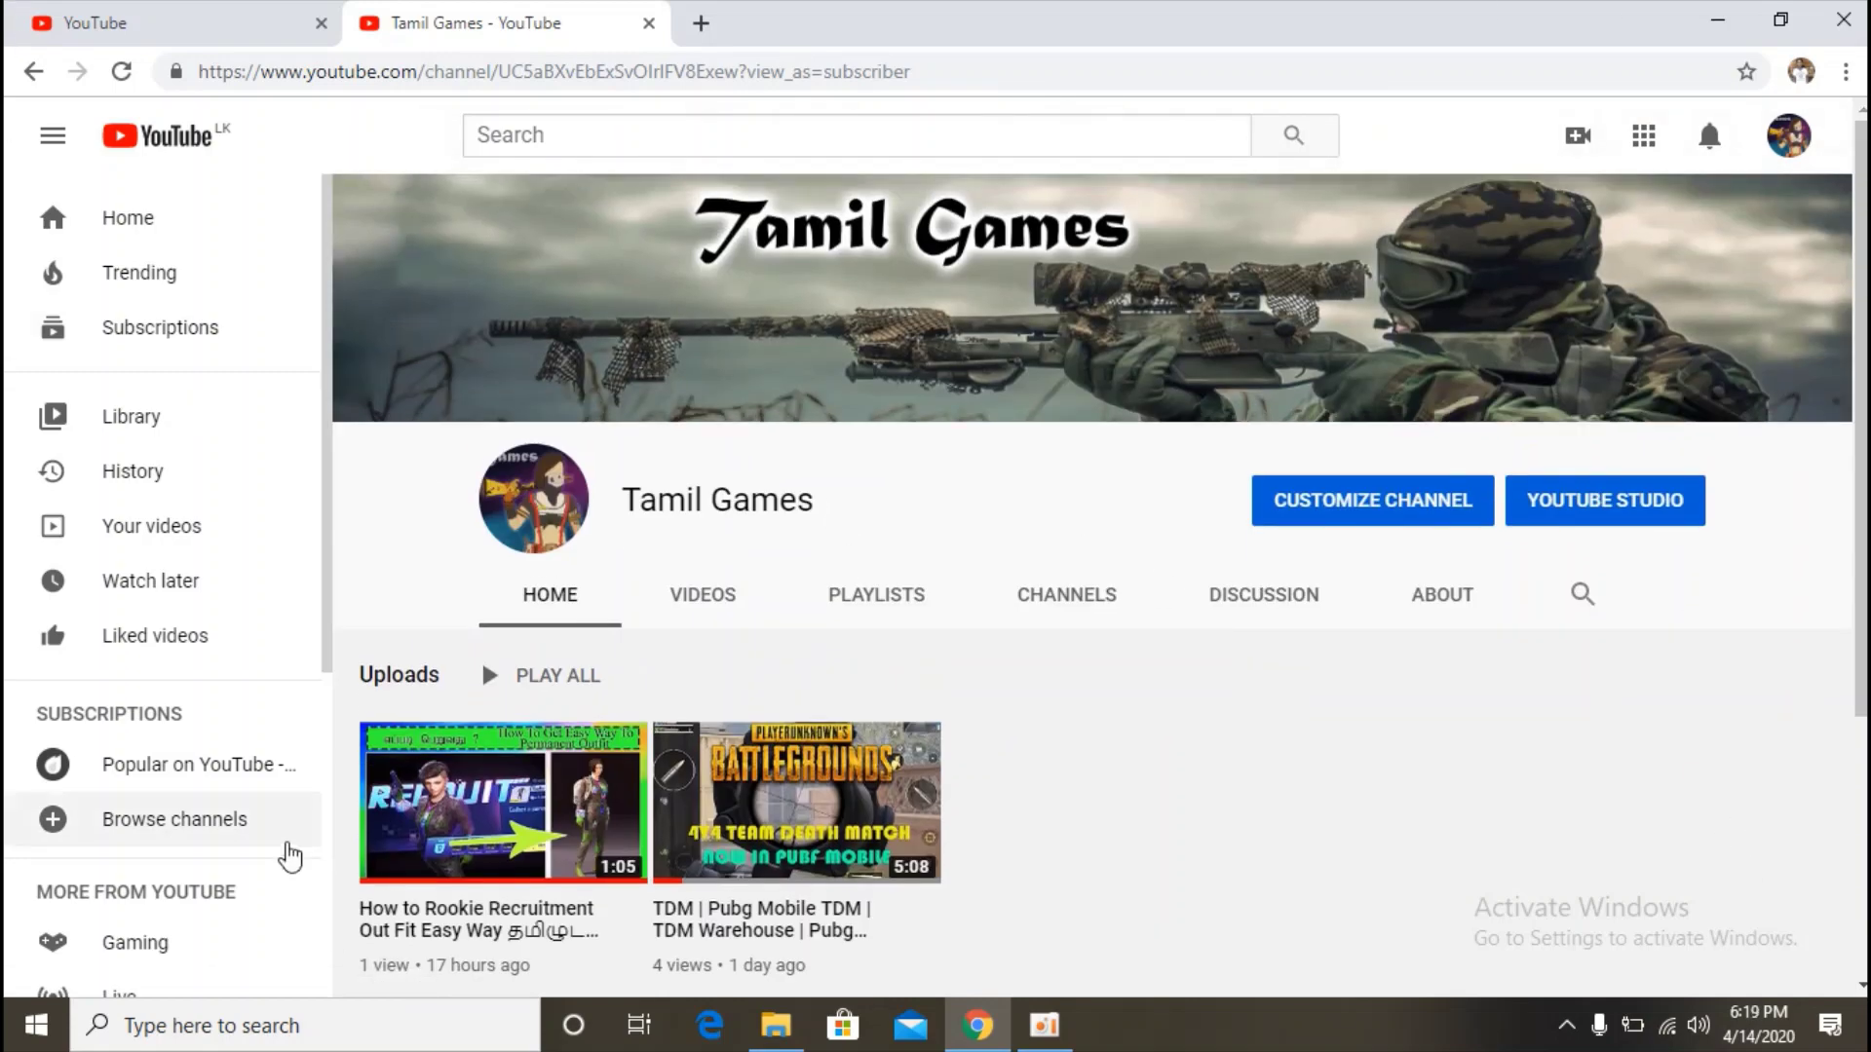
{"action": "scroll", "coordinate": [263, 774], "scroll_direction": "down", "scroll_amount": 3}
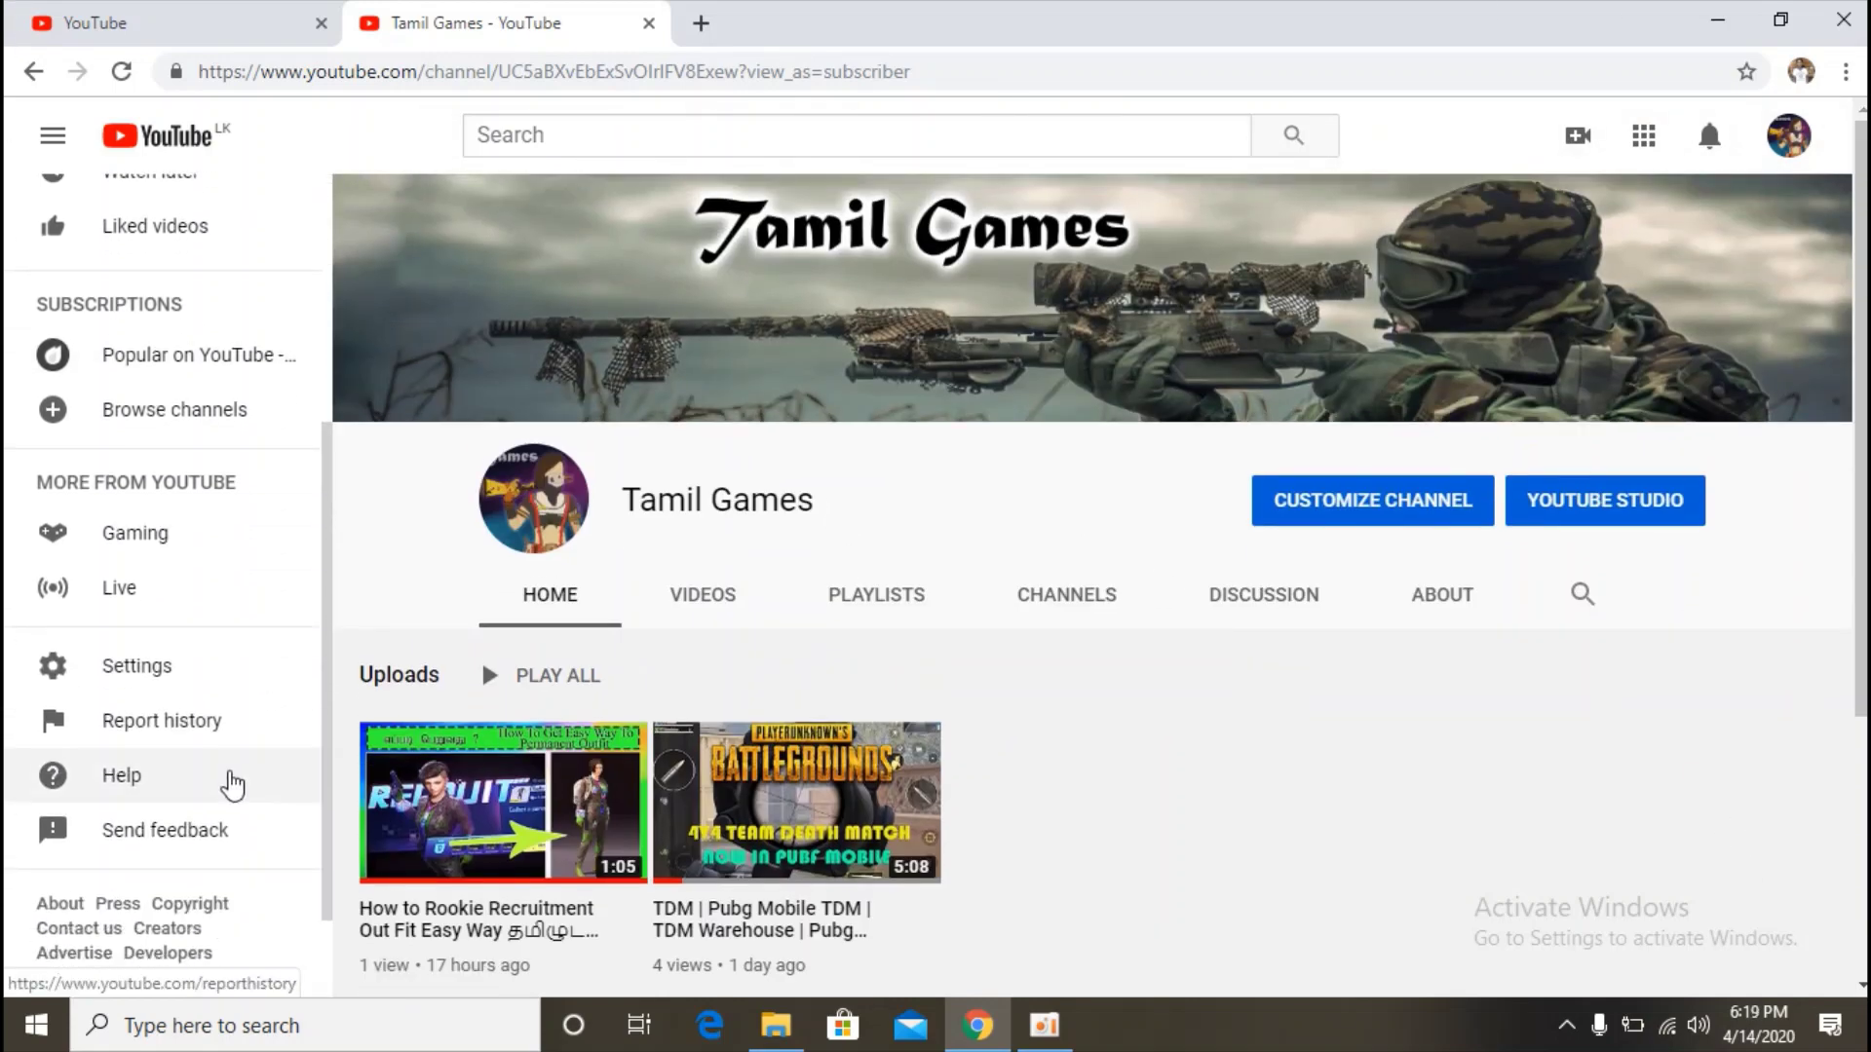
- Go from Settings to the Tamil Games channel's Status and Features page
{"action": "left_click", "coordinate": [151, 682]}
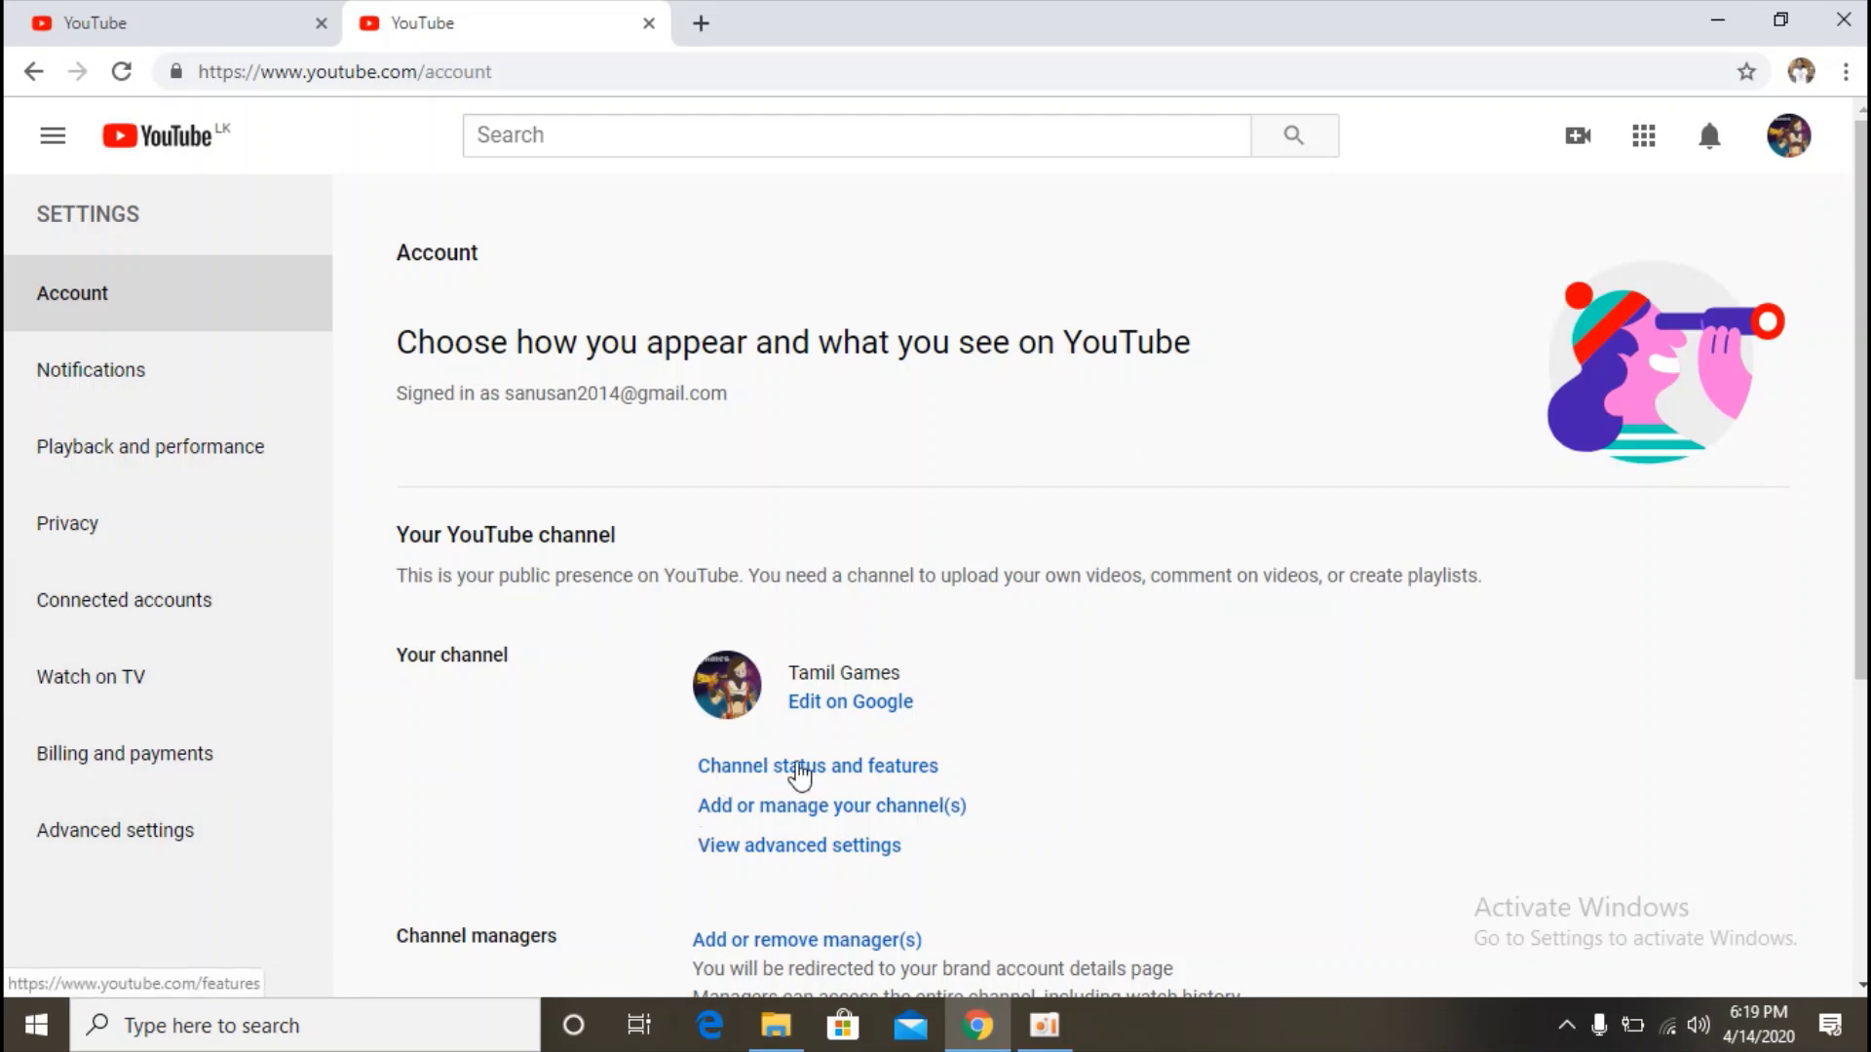
{"action": "left_click", "coordinate": [915, 782]}
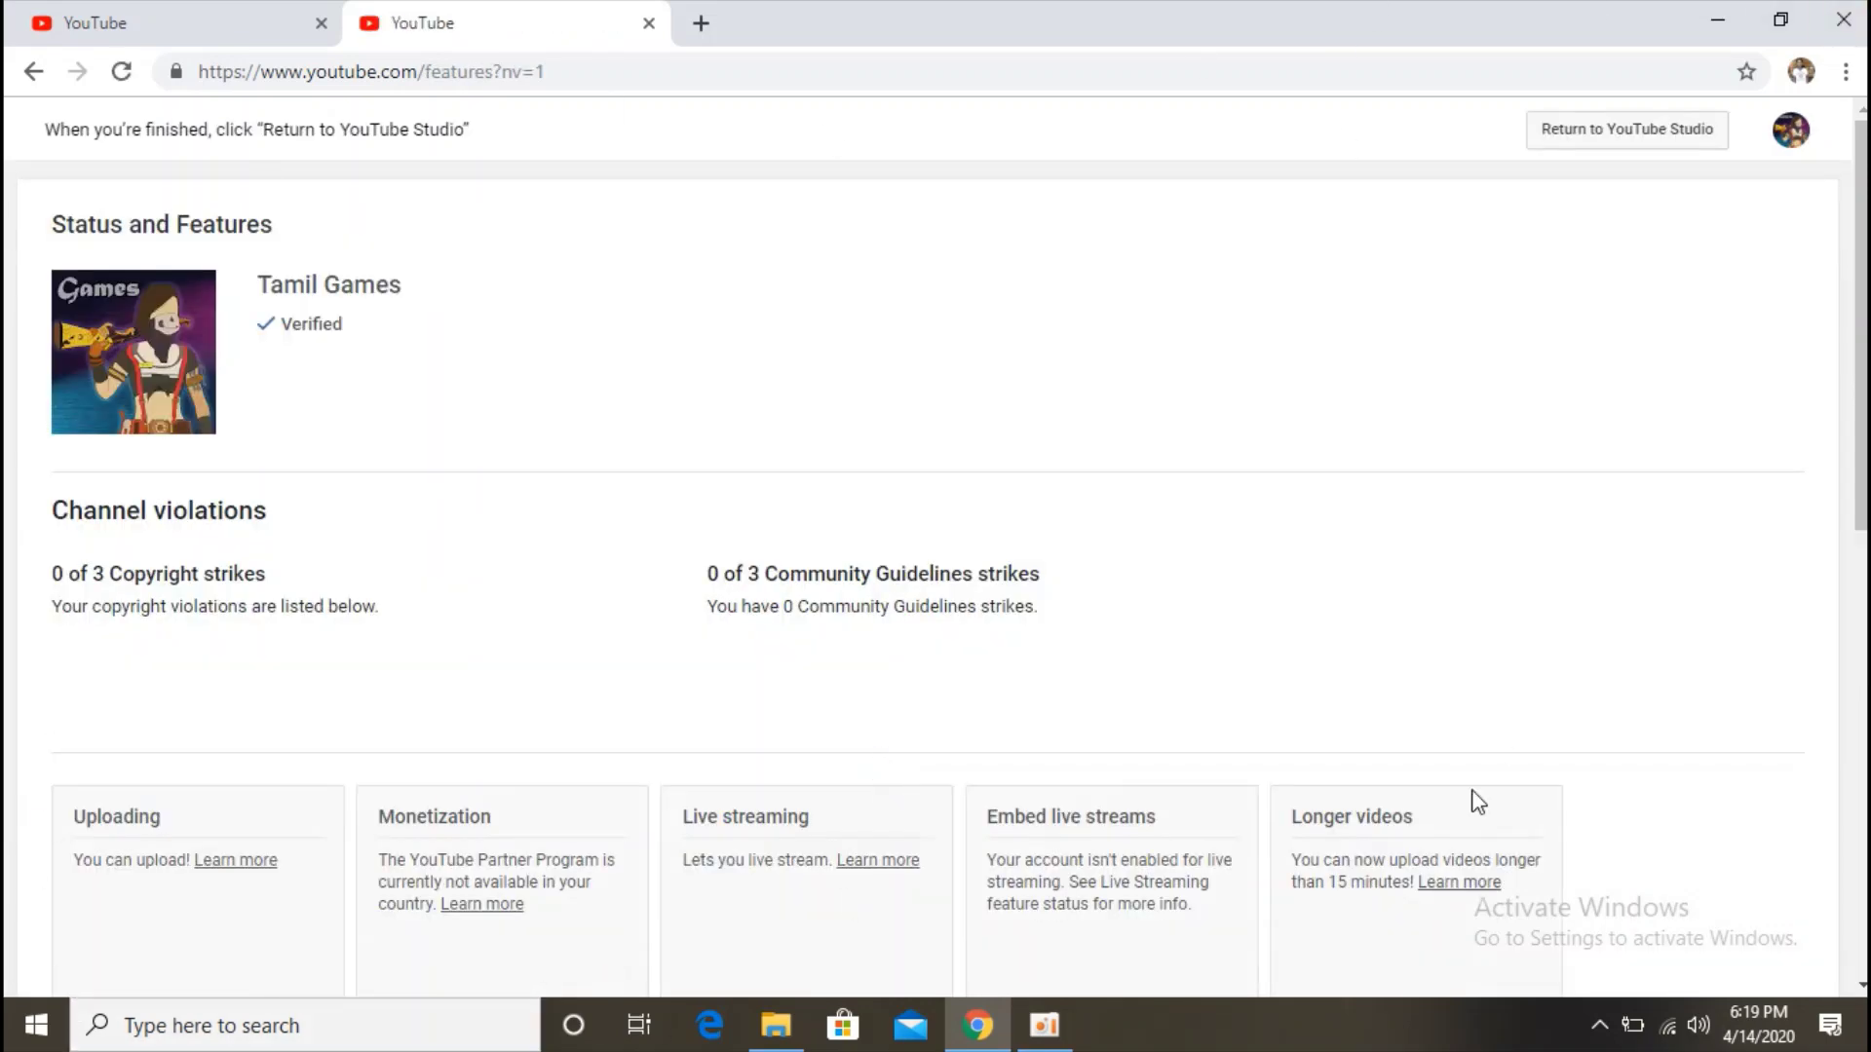
- Enter Creator Studio from the avatar menu and expand the Channel settings section
{"action": "left_click", "coordinate": [1794, 143]}
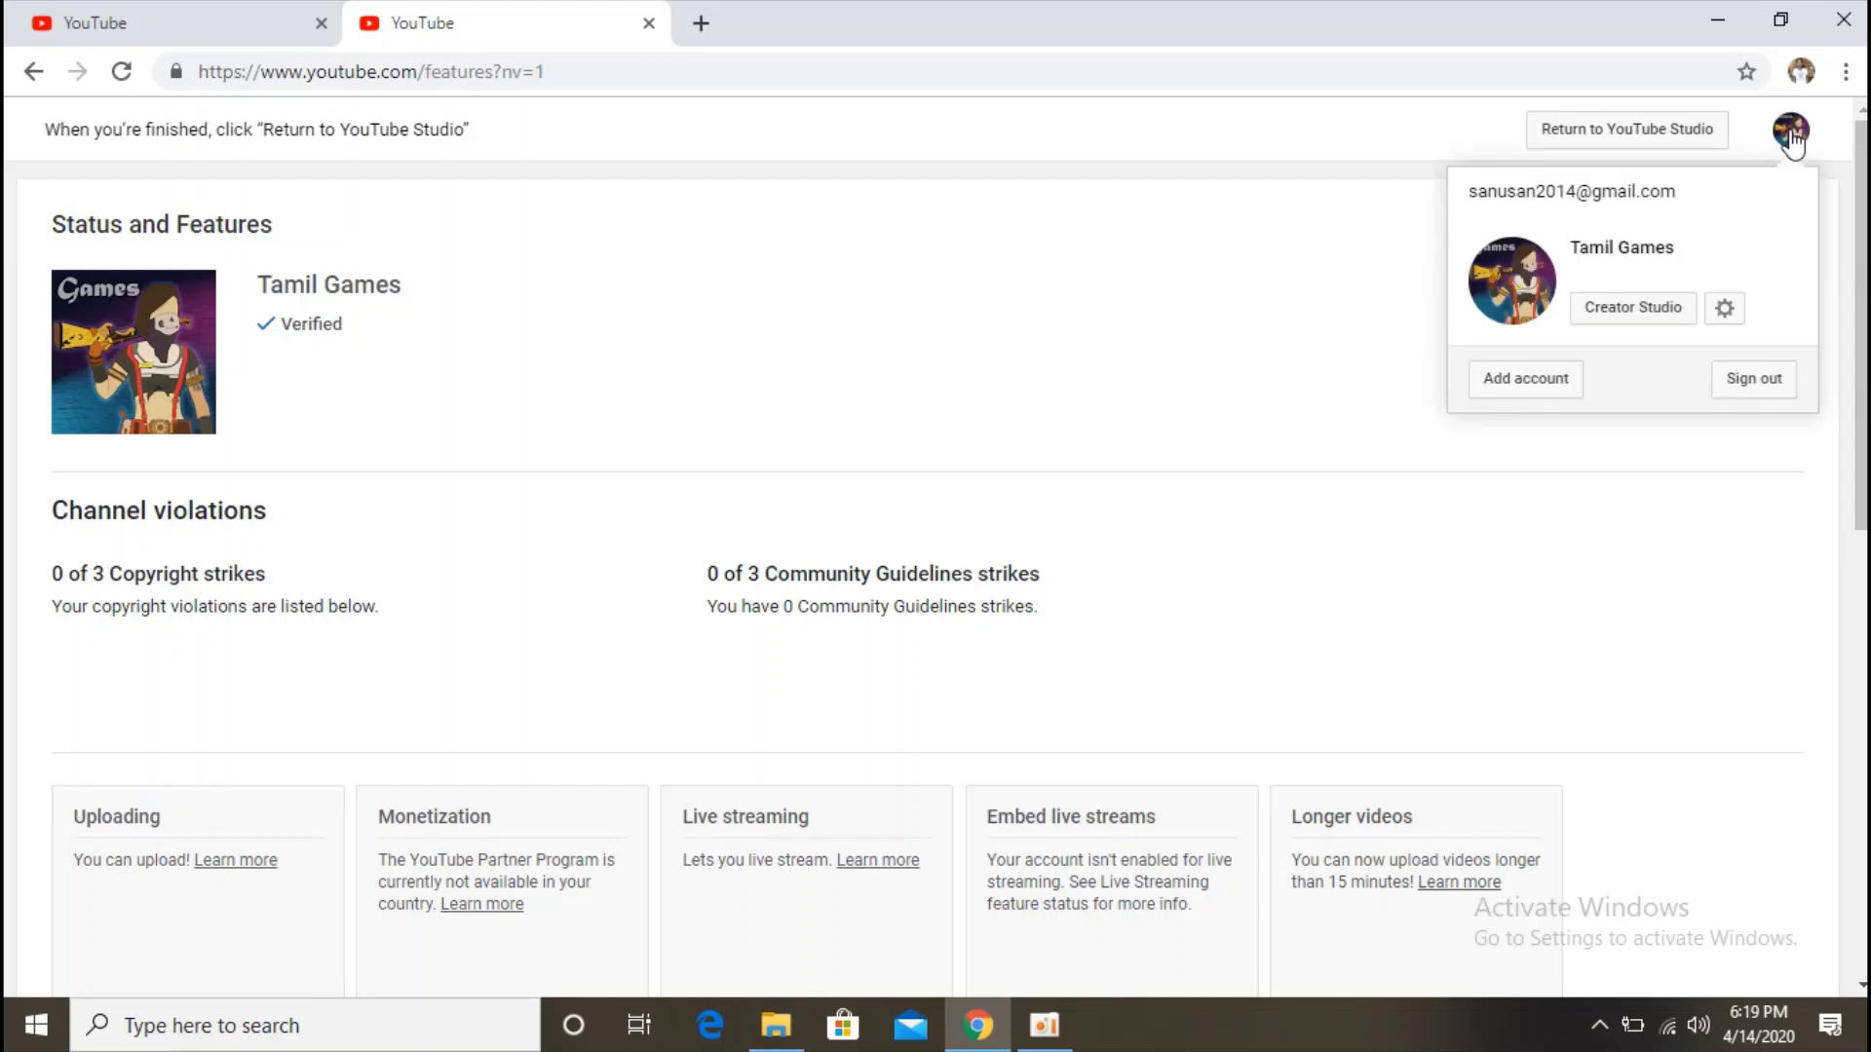
{"action": "left_click", "coordinate": [1671, 329]}
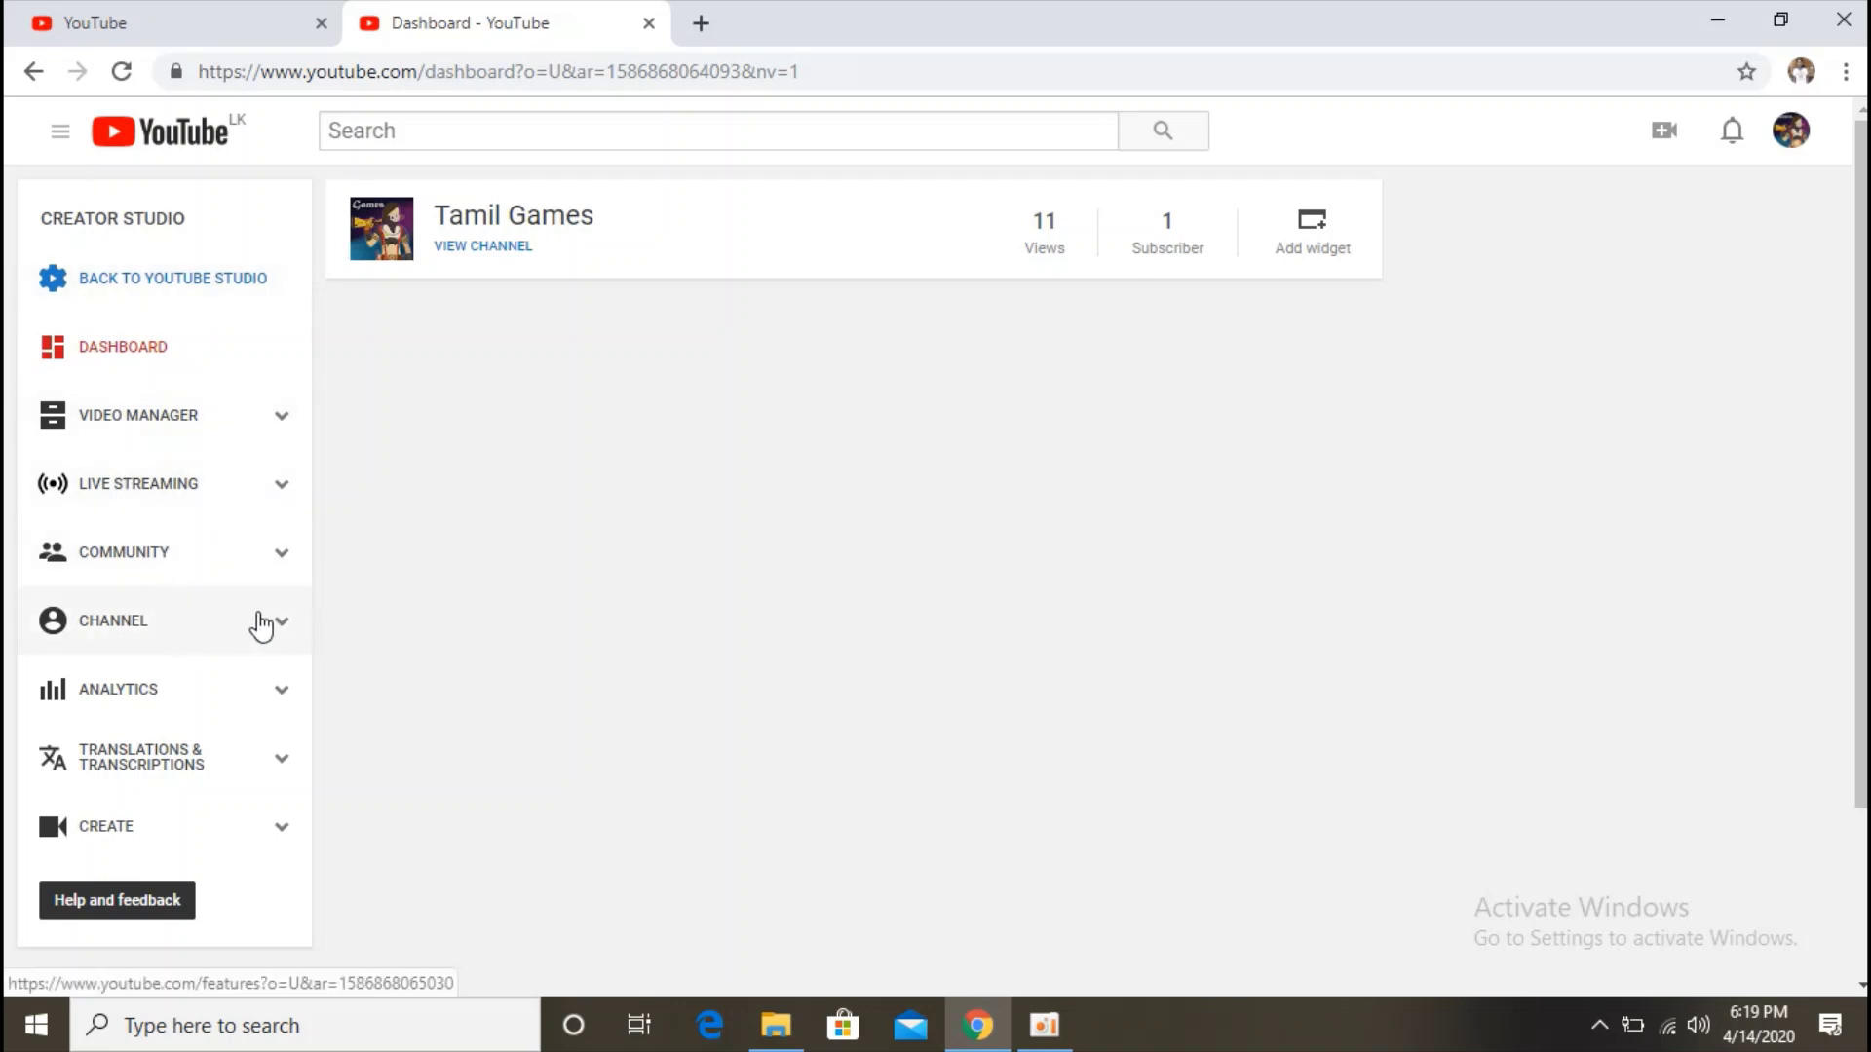
{"action": "left_click", "coordinate": [277, 626]}
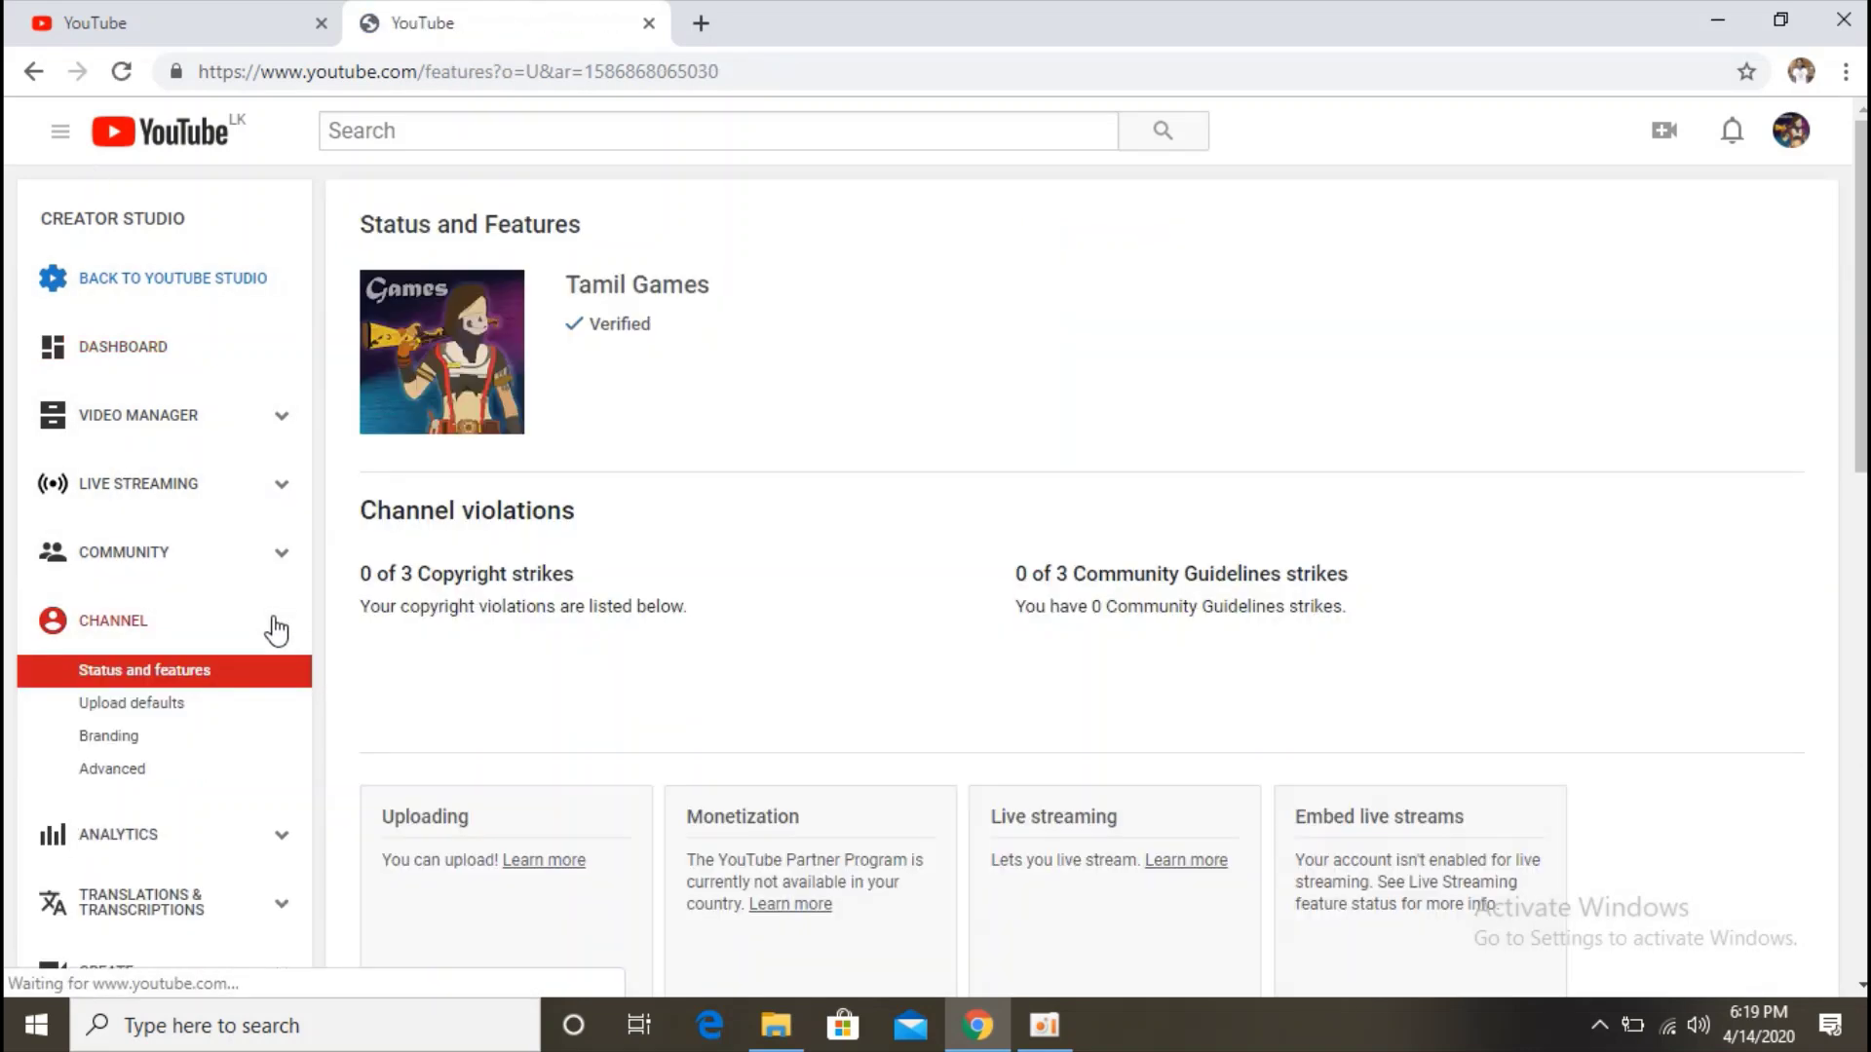
- In Advanced settings, keep the channel allowed to appear in recommendations
{"action": "left_click", "coordinate": [124, 780]}
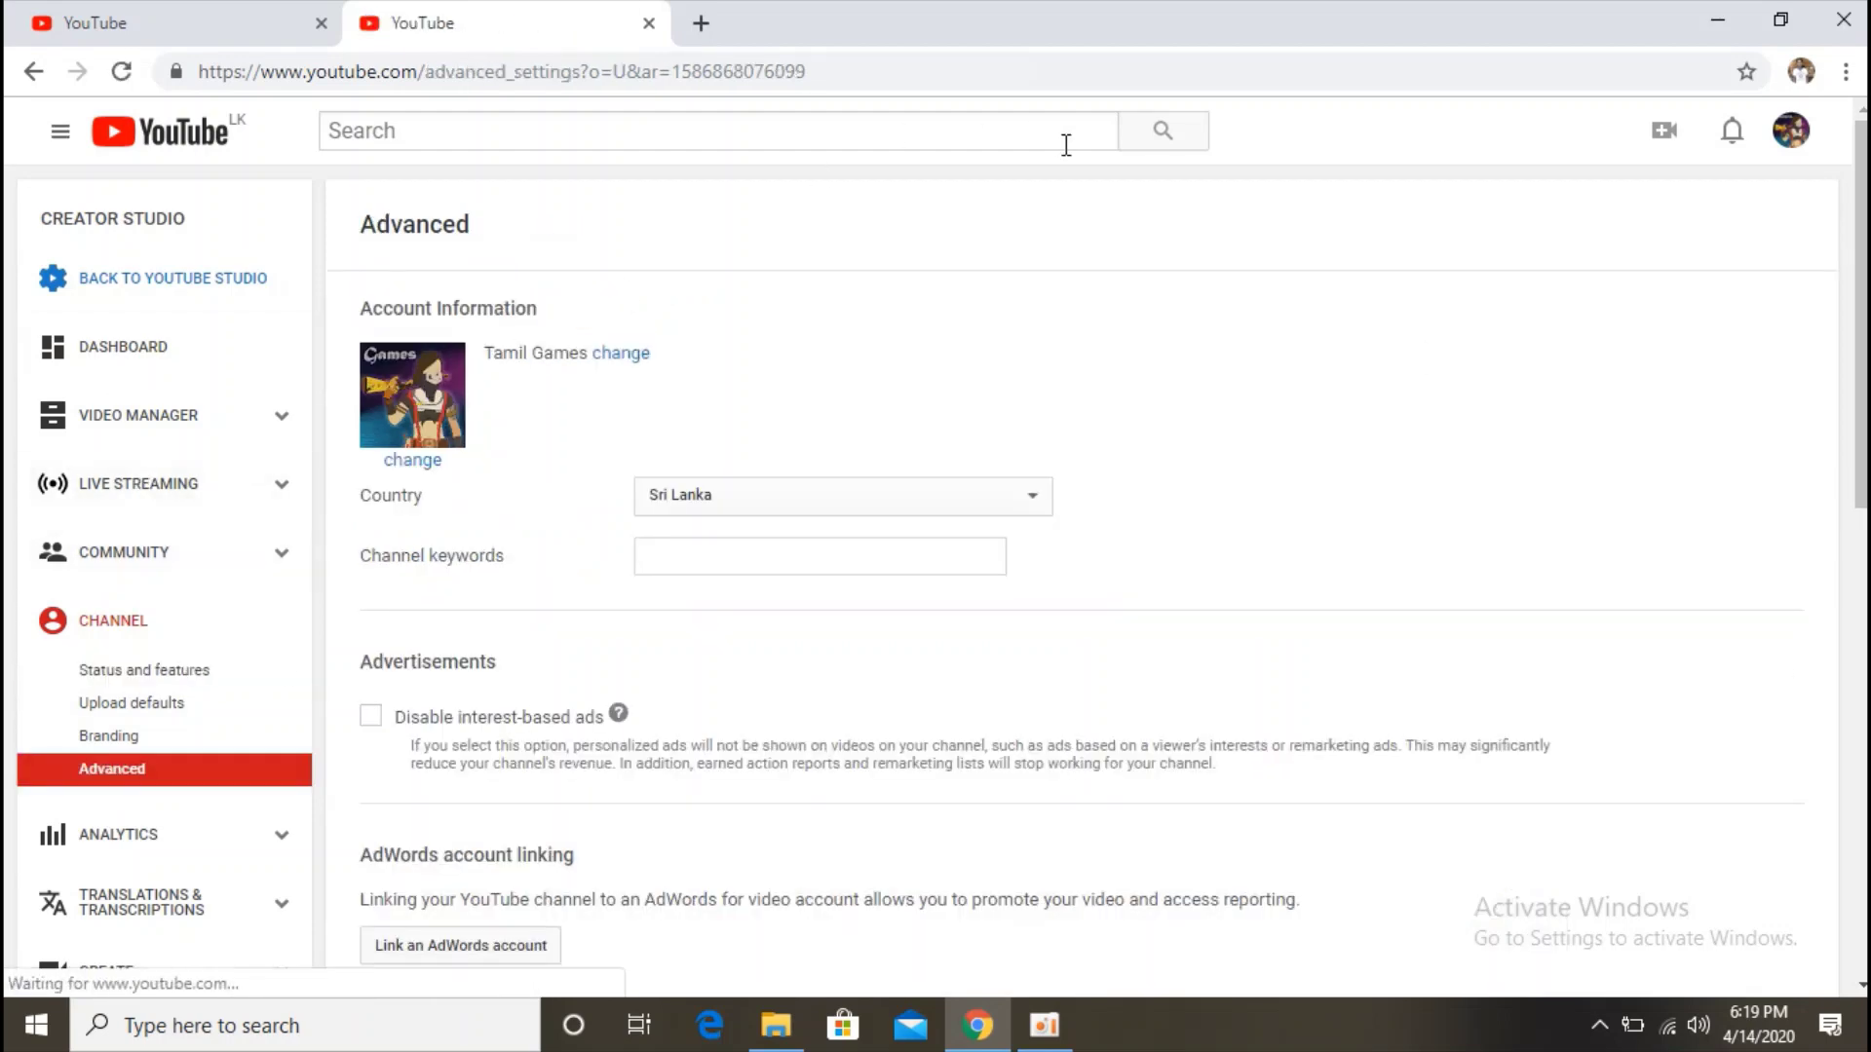
{"action": "scroll", "coordinate": [1308, 531], "scroll_direction": "down", "scroll_amount": 2}
{"action": "scroll", "coordinate": [1309, 531], "scroll_direction": "down", "scroll_amount": 5}
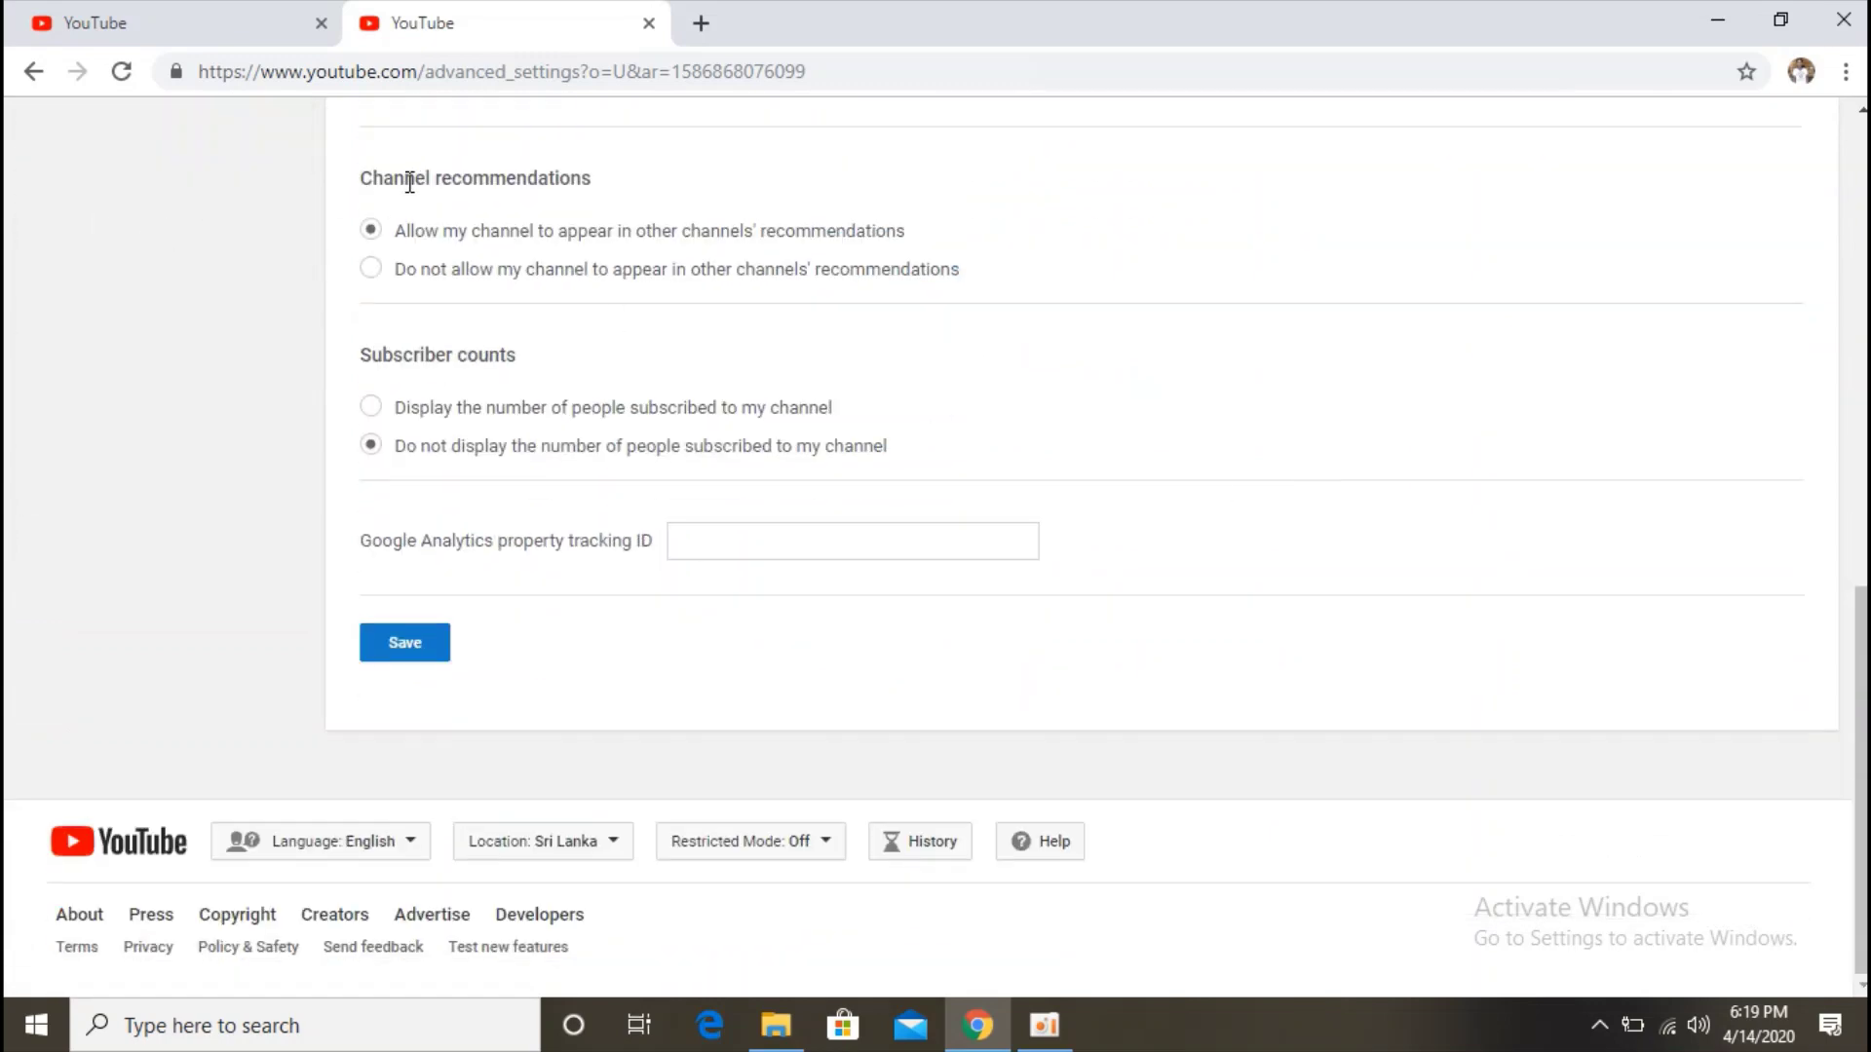
{"action": "left_click_drag", "start_coordinate": [570, 179], "coordinate": [592, 178]}
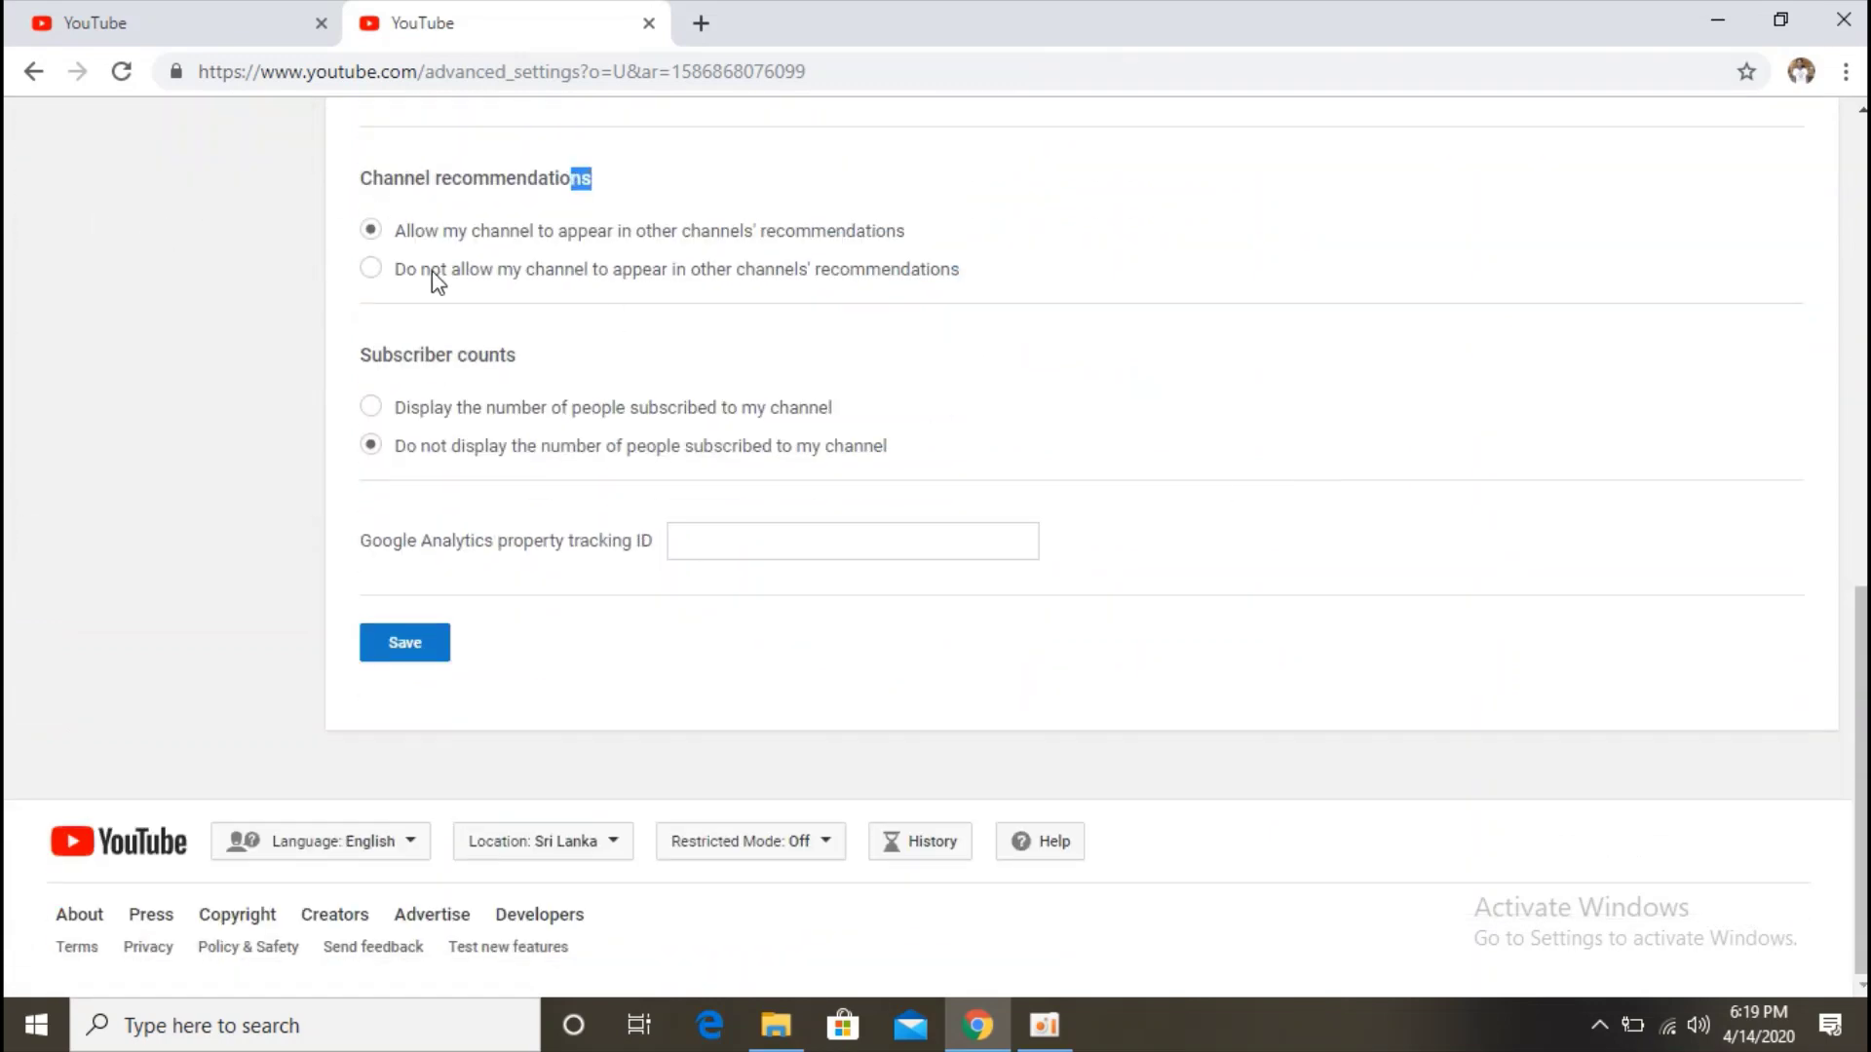
{"action": "left_click", "coordinate": [366, 270]}
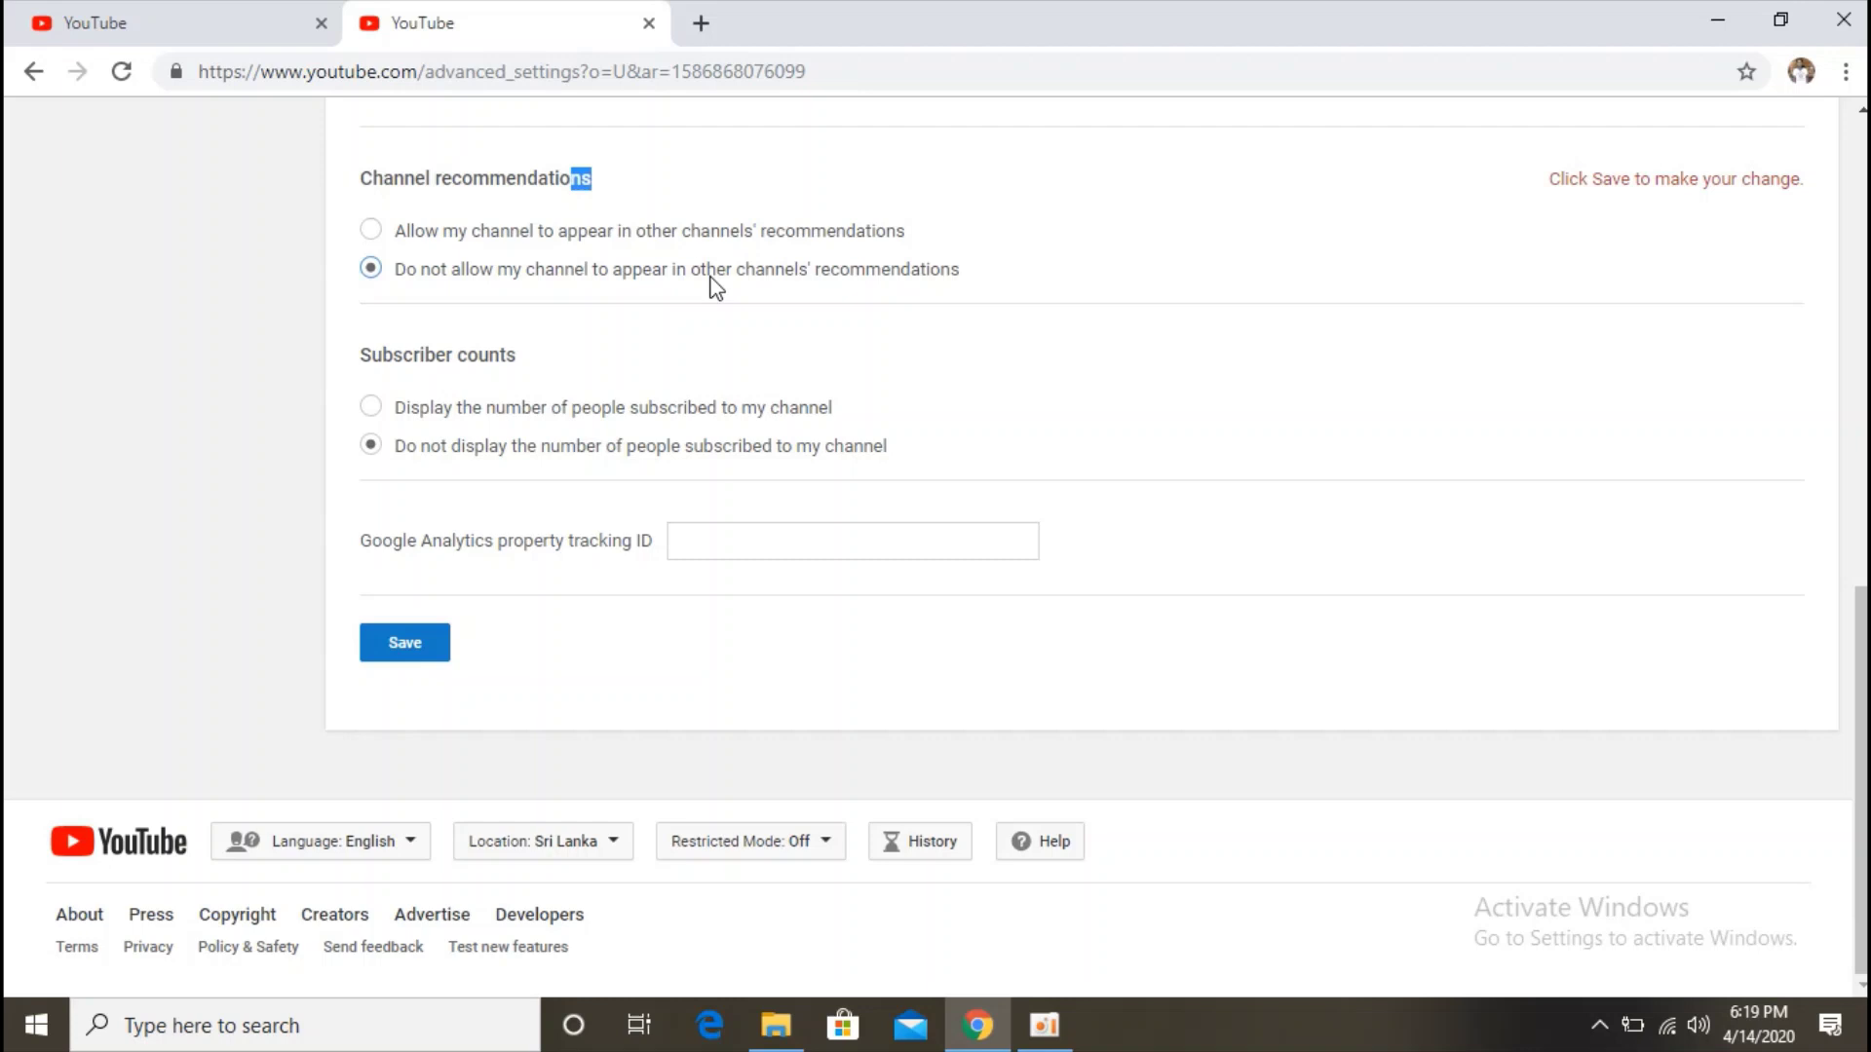
{"action": "left_click", "coordinate": [370, 230]}
- Choose 'Display the number of people subscribed to my channel' and save
{"action": "left_click_drag", "start_coordinate": [359, 355], "coordinate": [512, 359]}
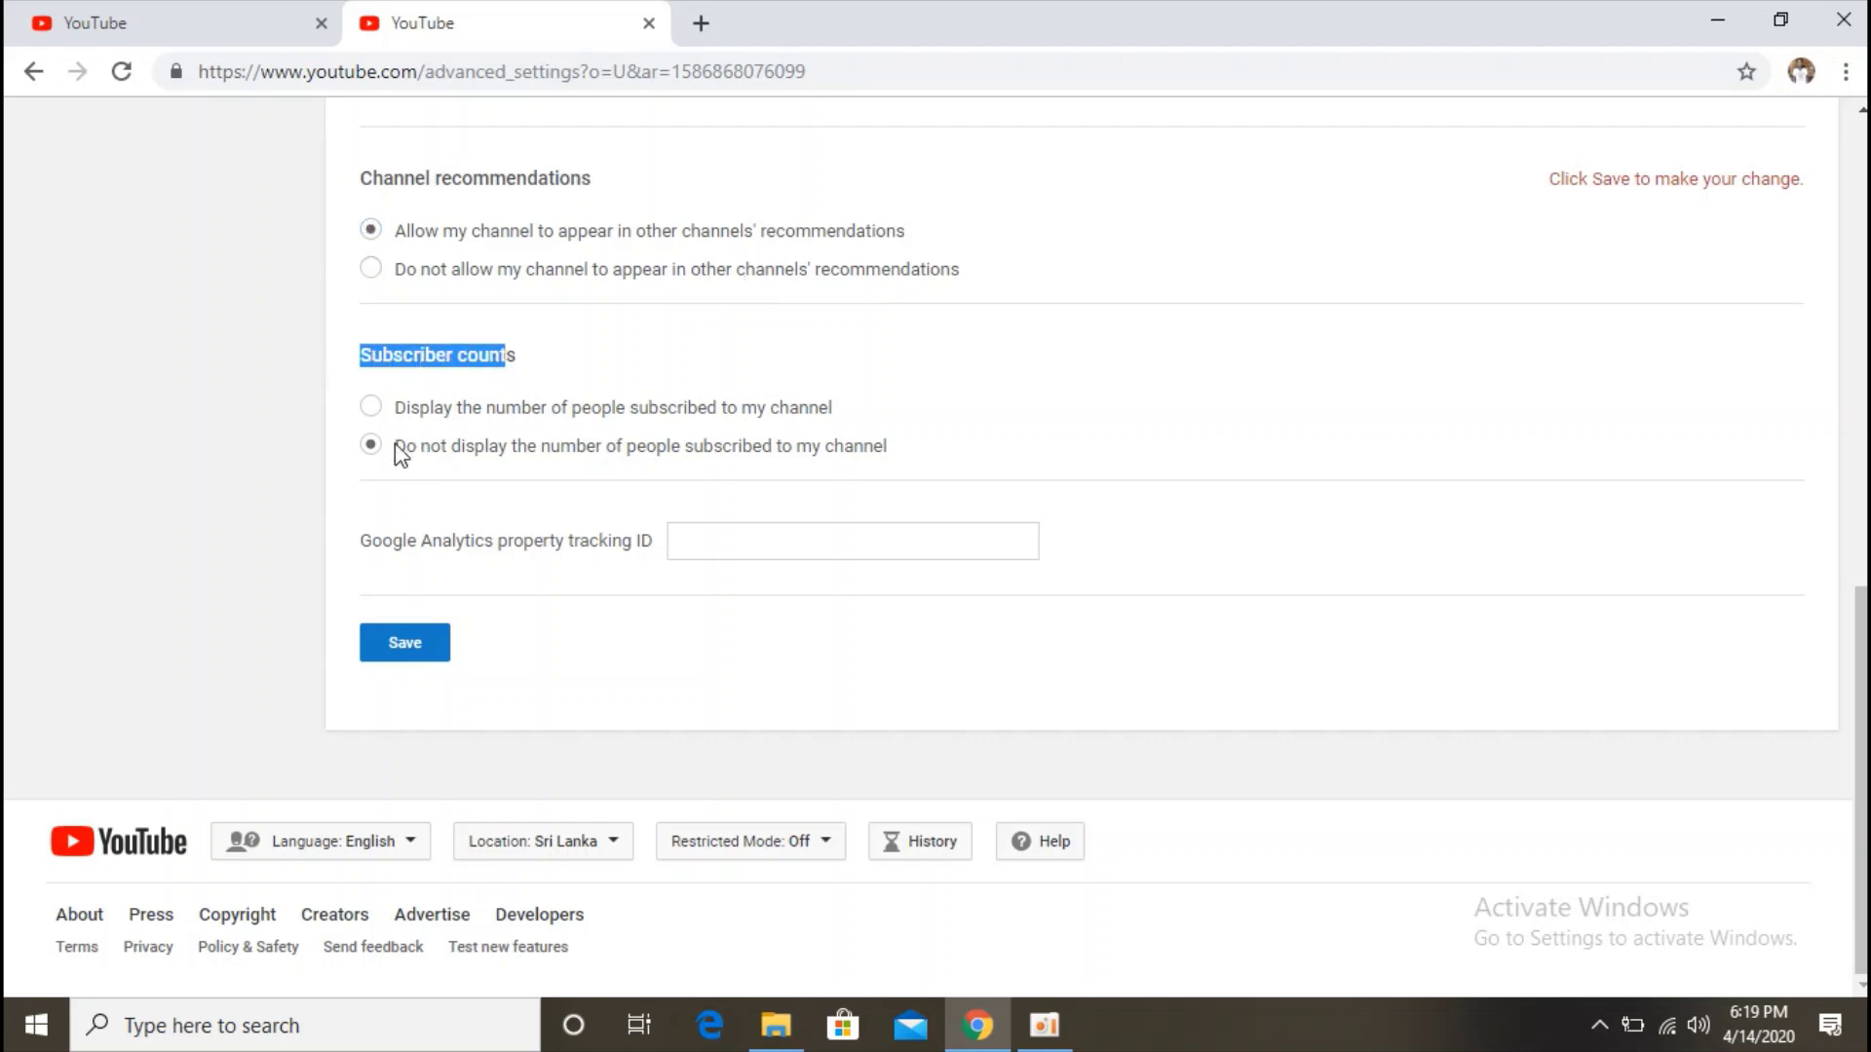
{"action": "left_click", "coordinate": [369, 445]}
{"action": "left_click", "coordinate": [372, 408]}
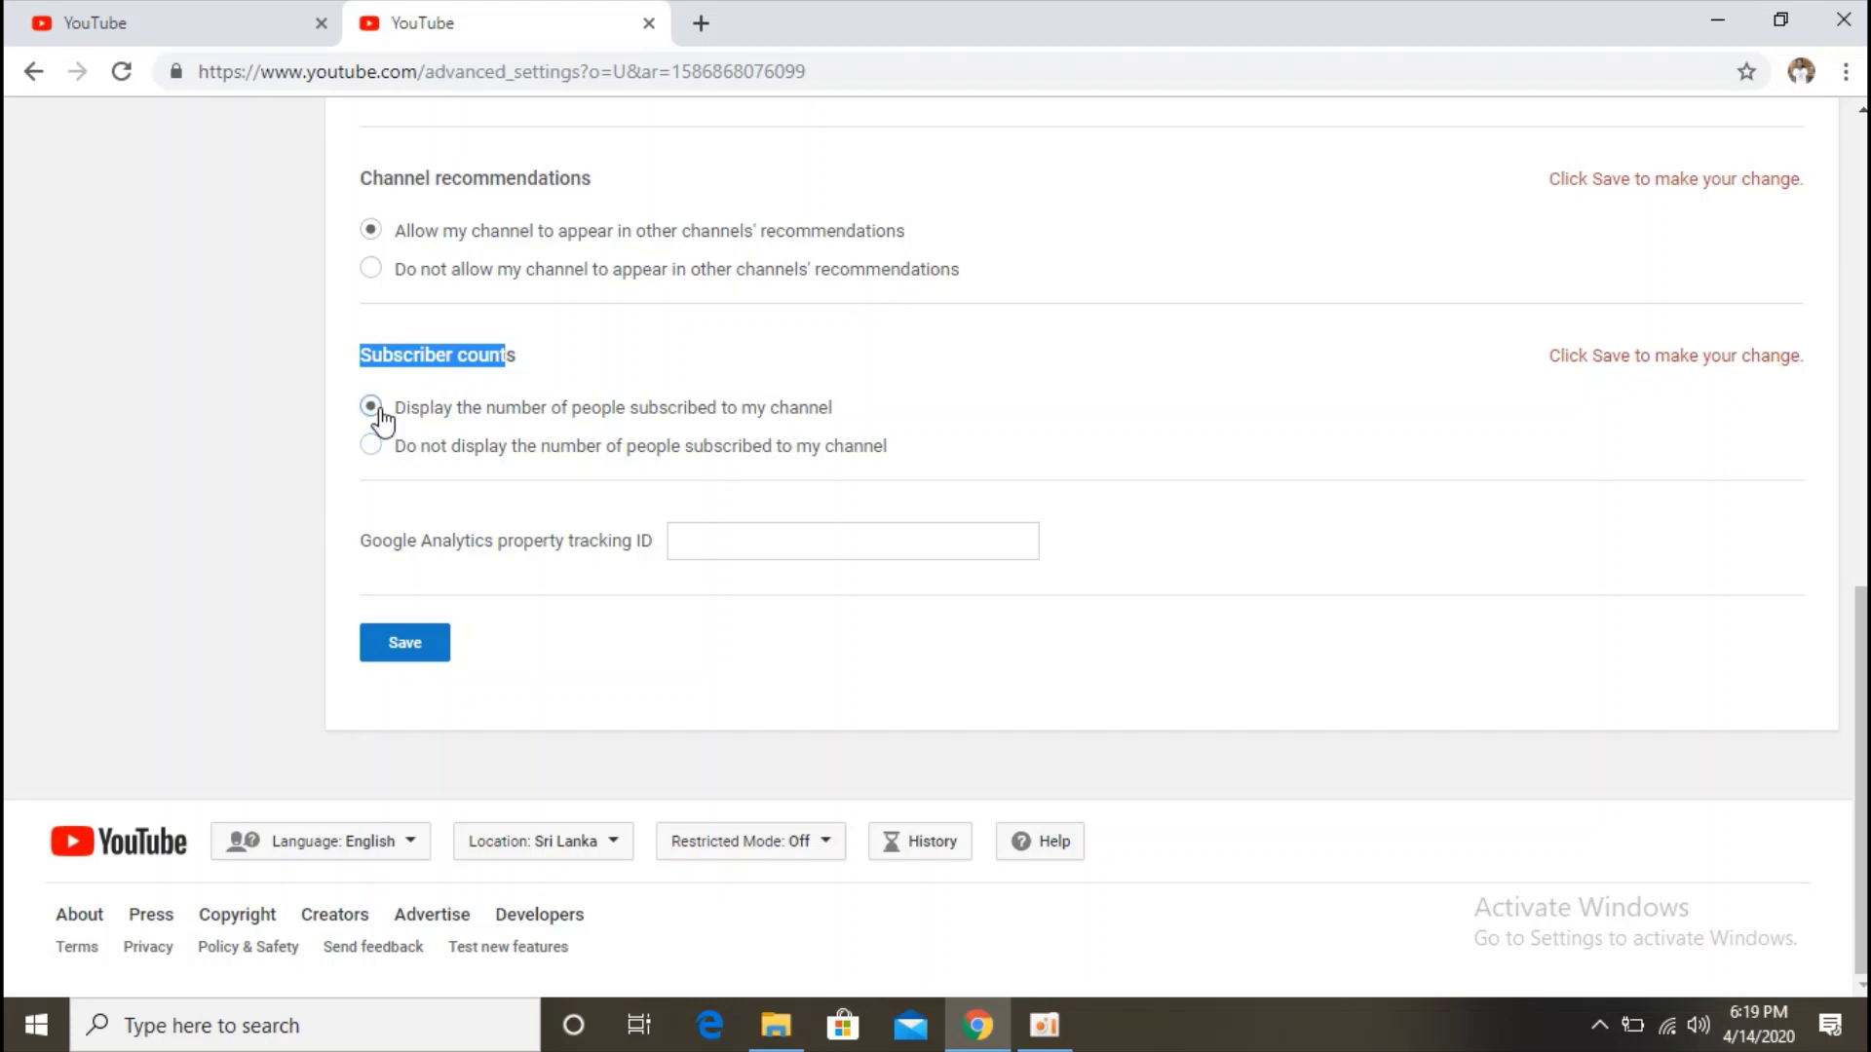
{"action": "left_click", "coordinate": [405, 644]}
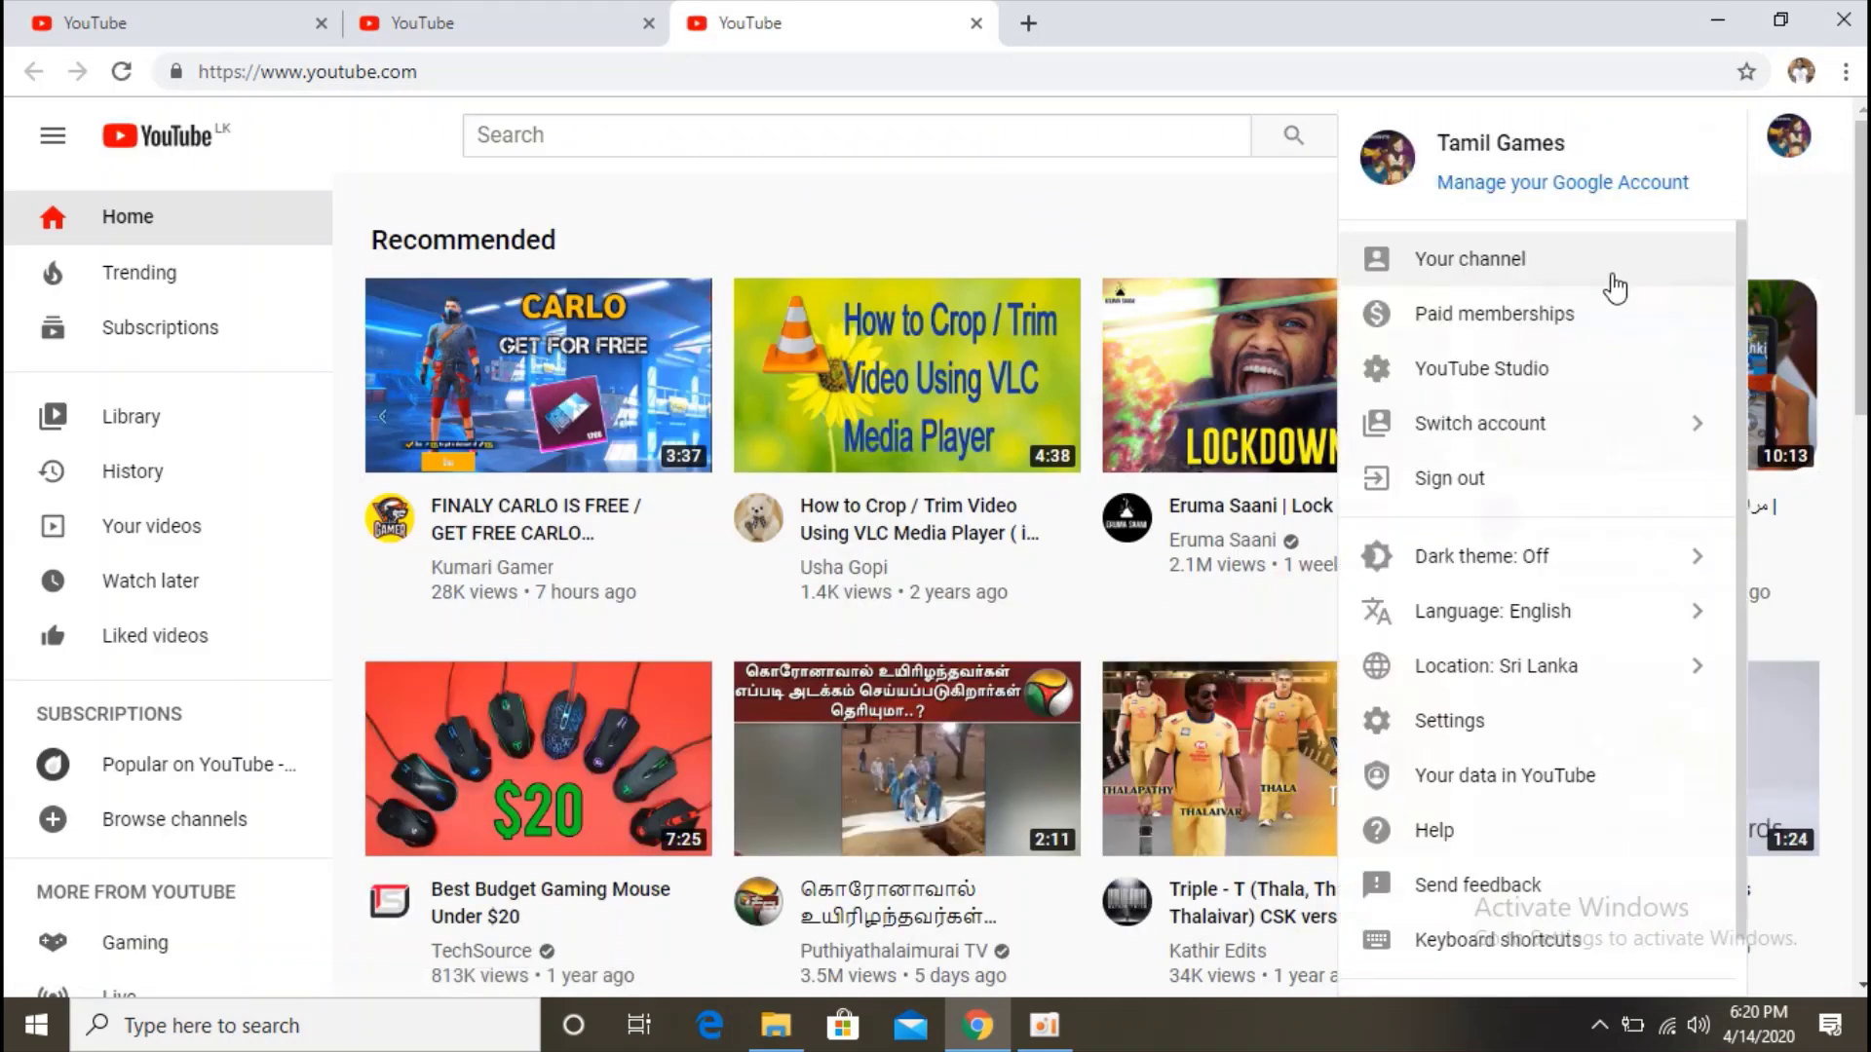
- Visit the Tamil Games channel page and confirm it shows 1 subscriber
{"action": "left_click", "coordinate": [1562, 283]}
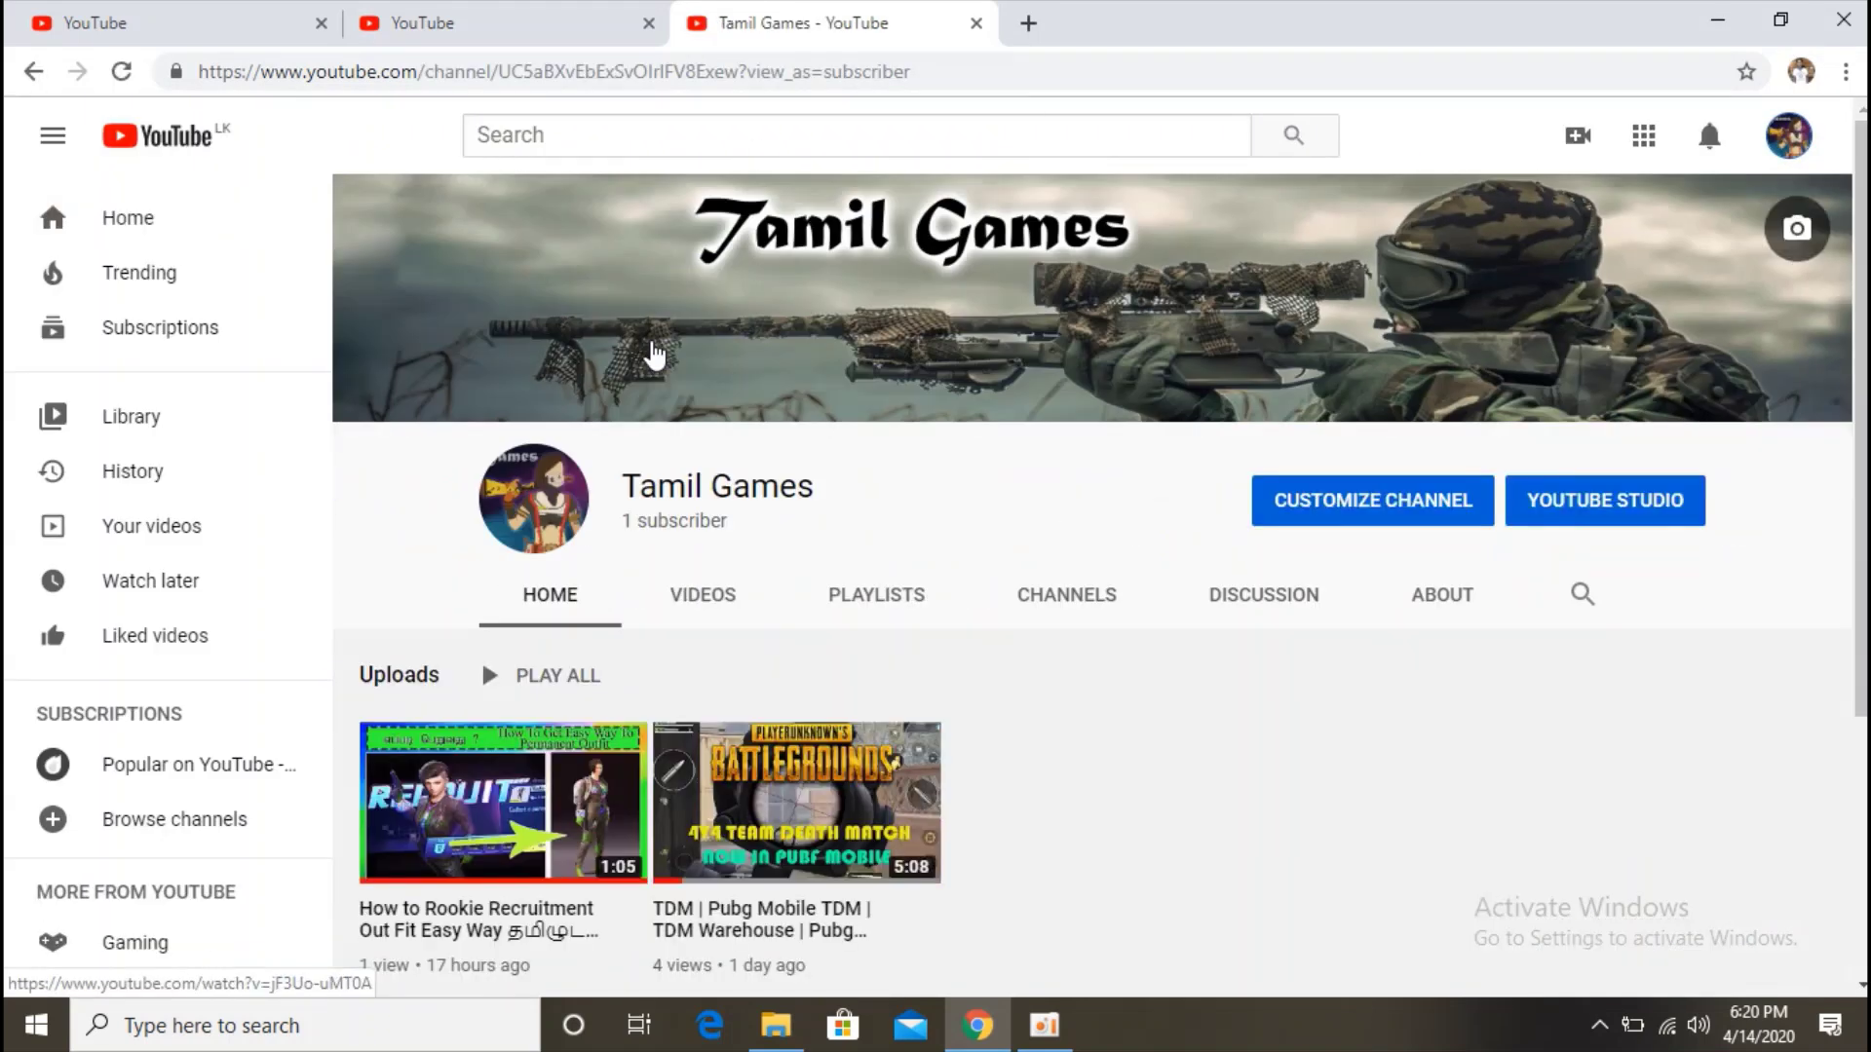
{"action": "left_click_drag", "start_coordinate": [732, 525], "coordinate": [705, 530]}
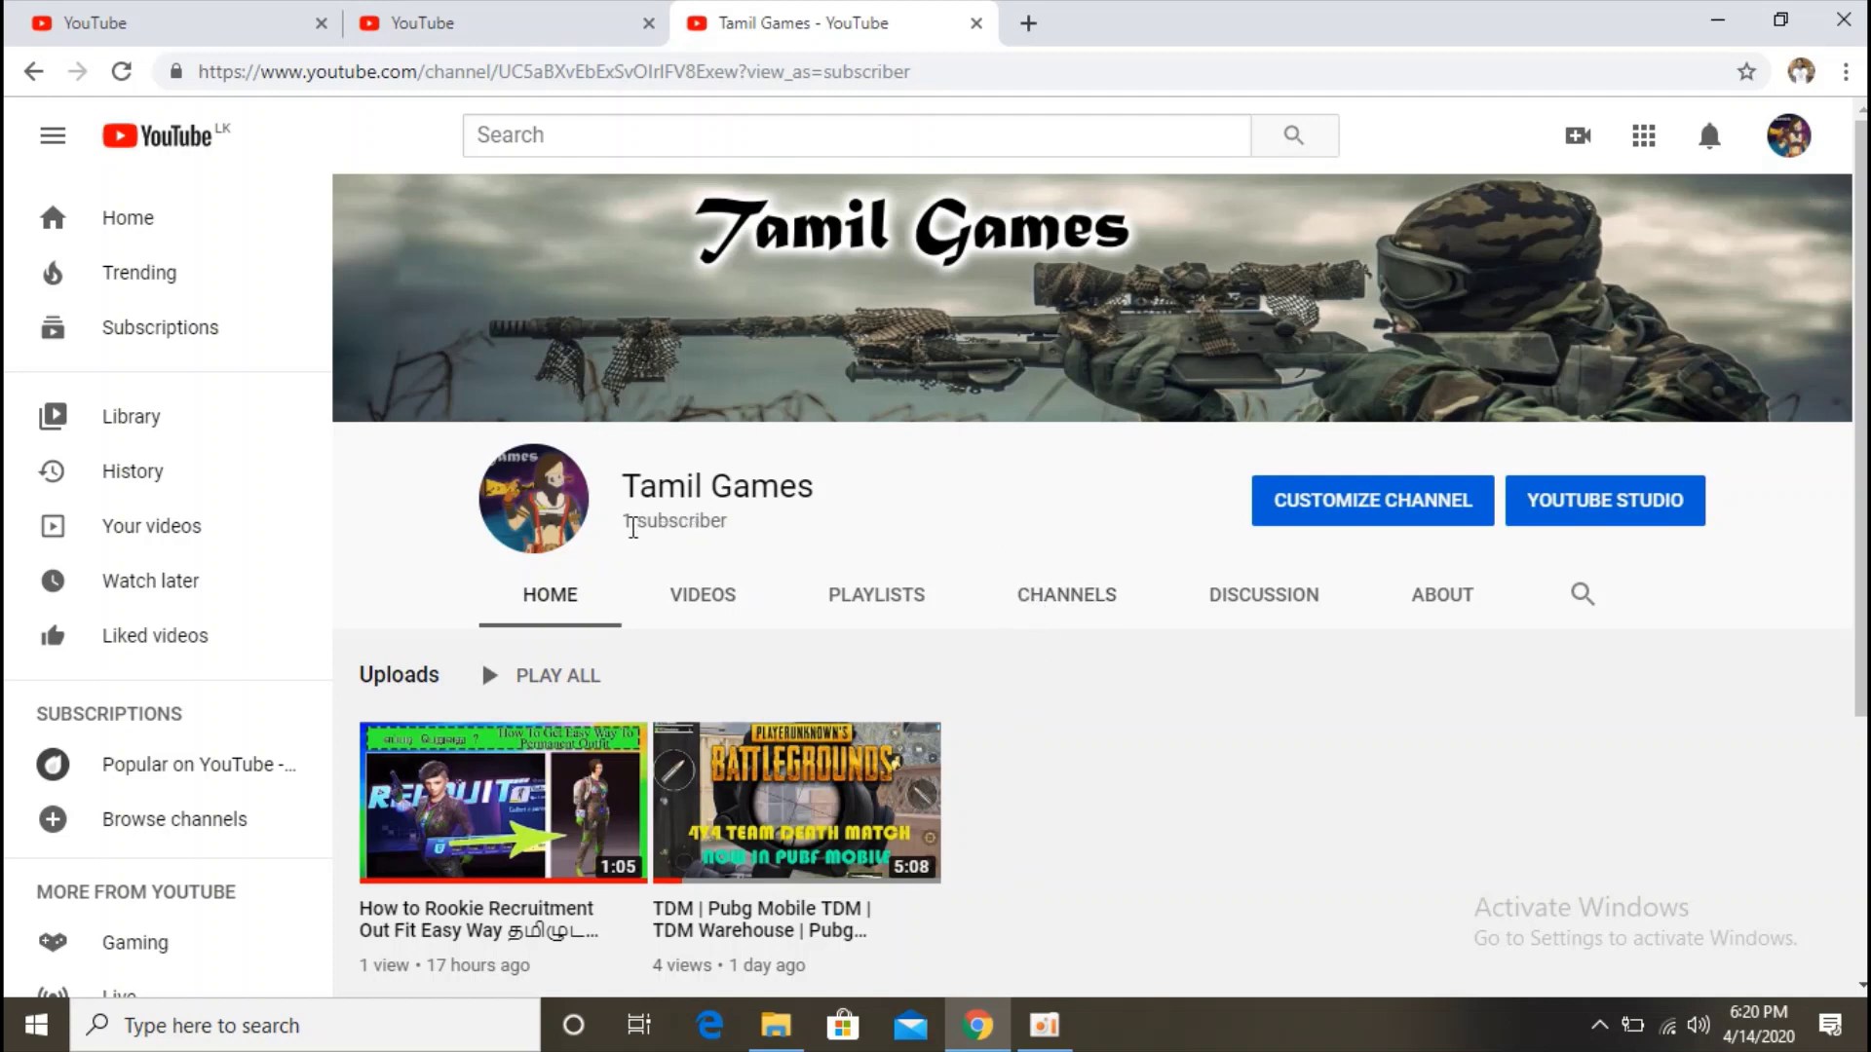
{"action": "left_click_drag", "start_coordinate": [625, 526], "coordinate": [671, 544]}
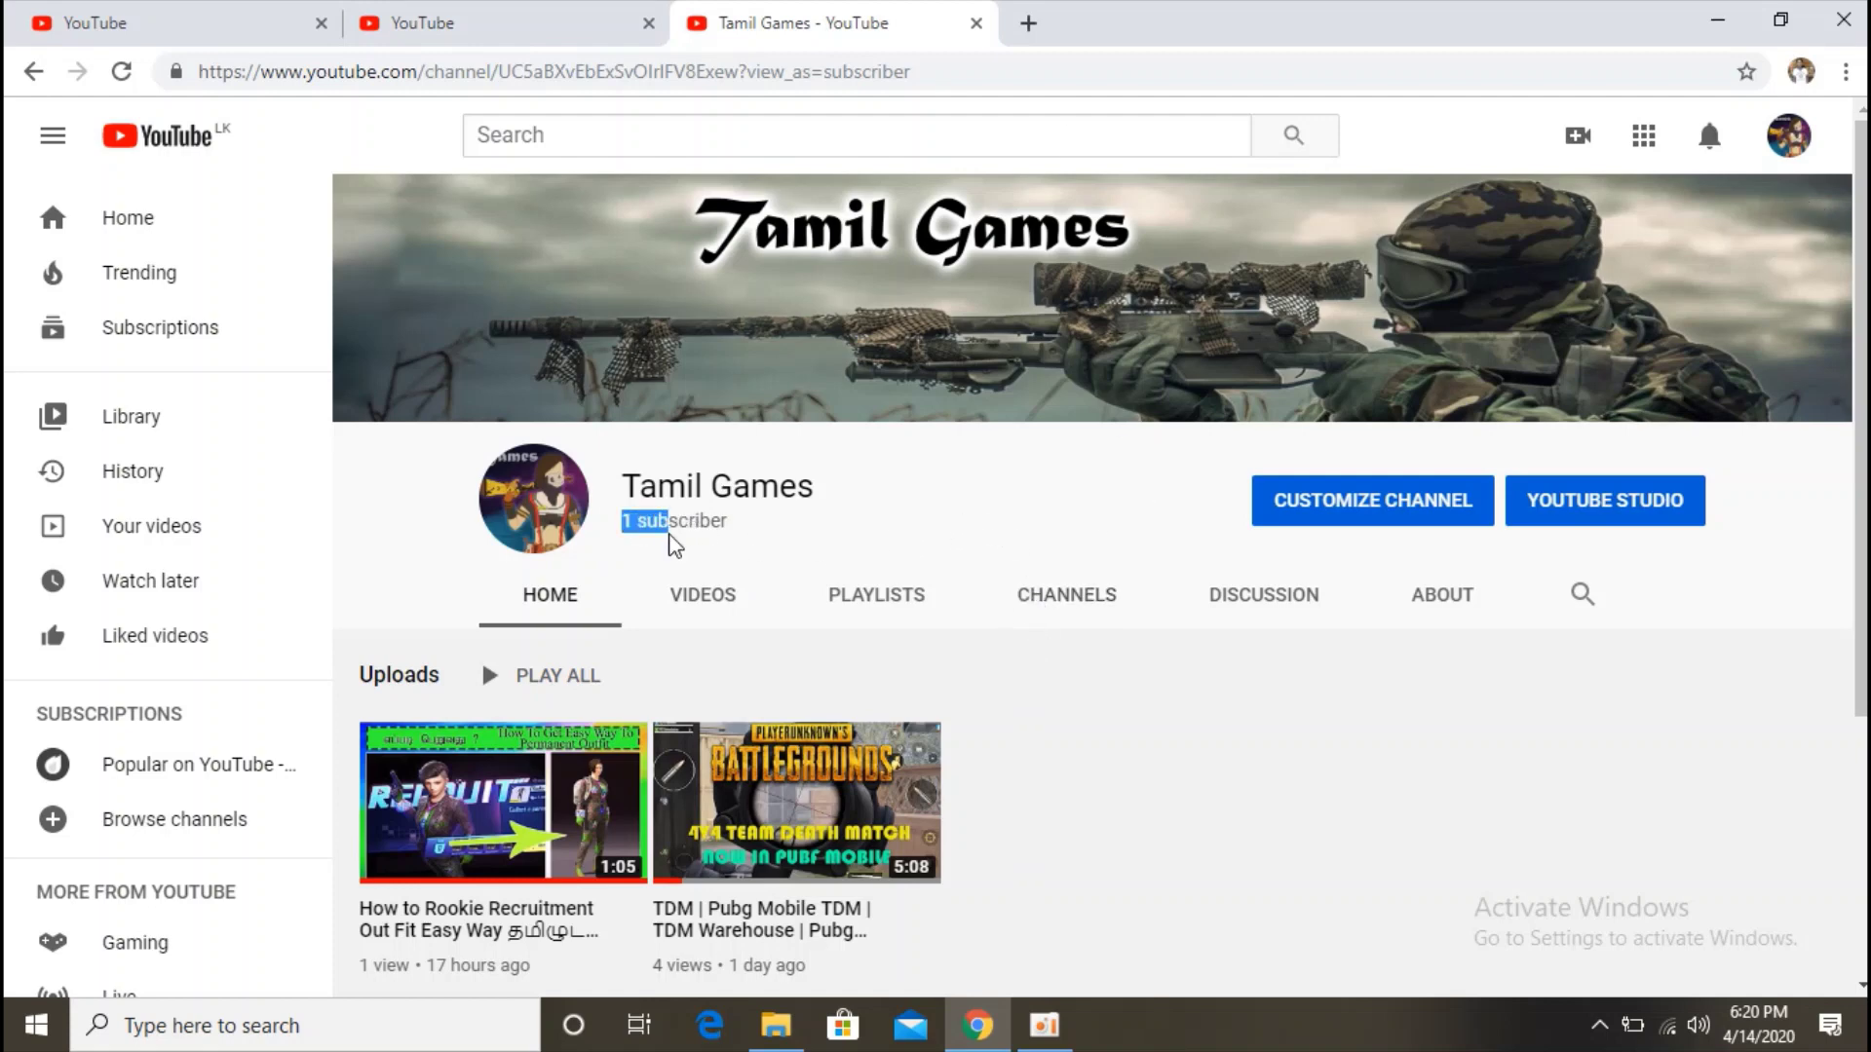
{"action": "left_click", "coordinate": [735, 519]}
{"action": "scroll", "coordinate": [710, 536], "scroll_direction": "down", "scroll_amount": 3}
{"action": "scroll", "coordinate": [706, 529], "scroll_direction": "up", "scroll_amount": 3}
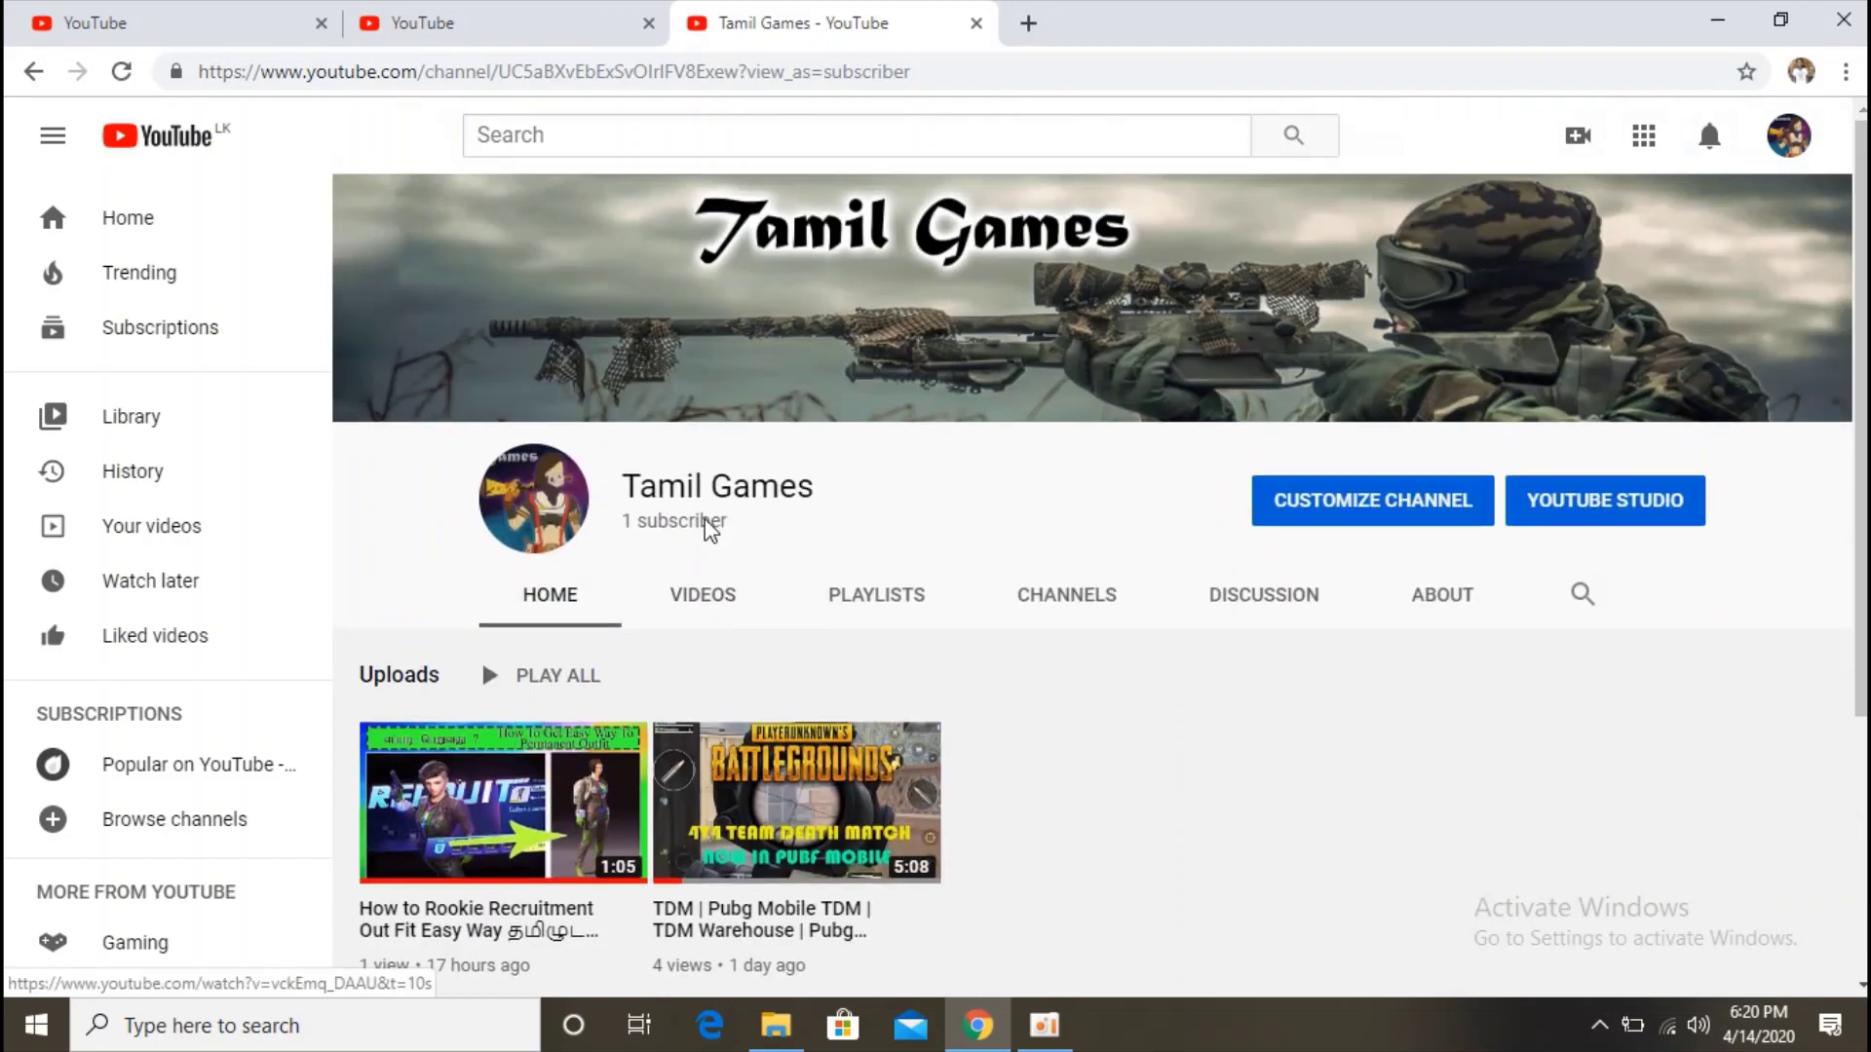